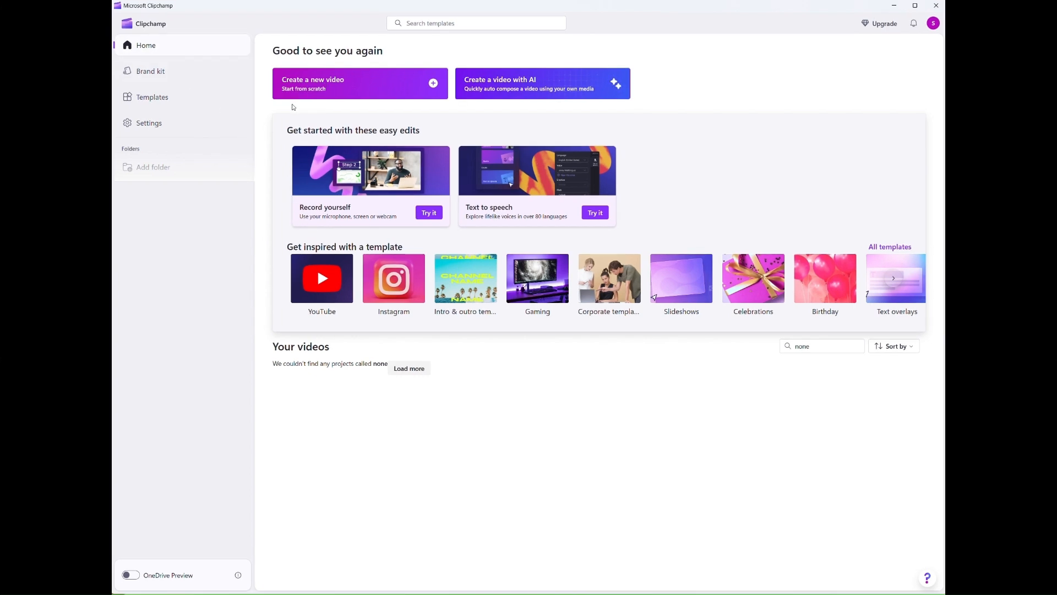
Step: Create a new video from scratch and list all content library videos matching "tropics"
{"action": "left_click", "coordinate": [326, 86]}
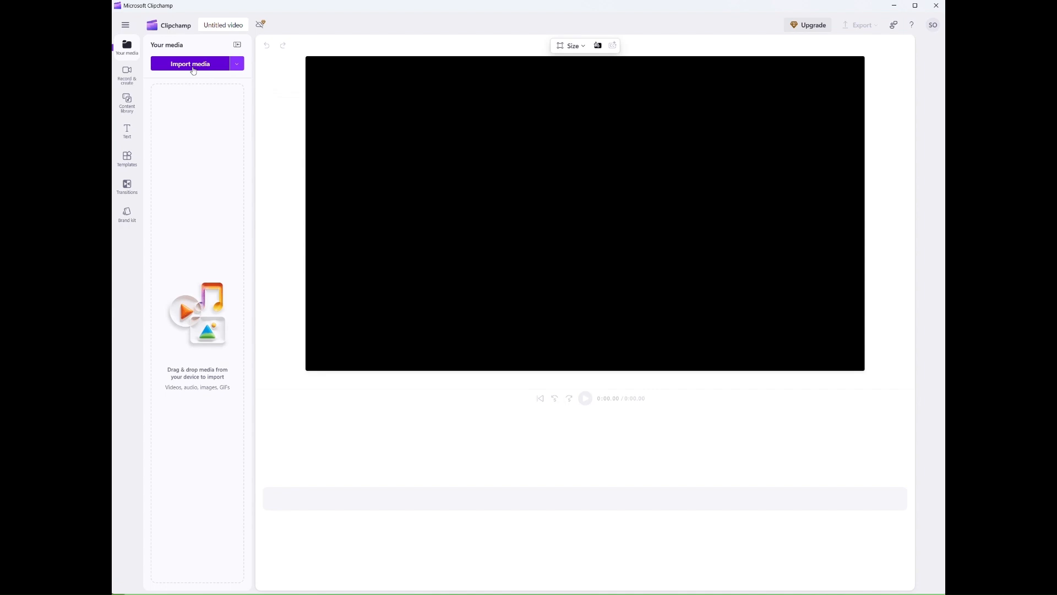
{"action": "left_click", "coordinate": [127, 103]}
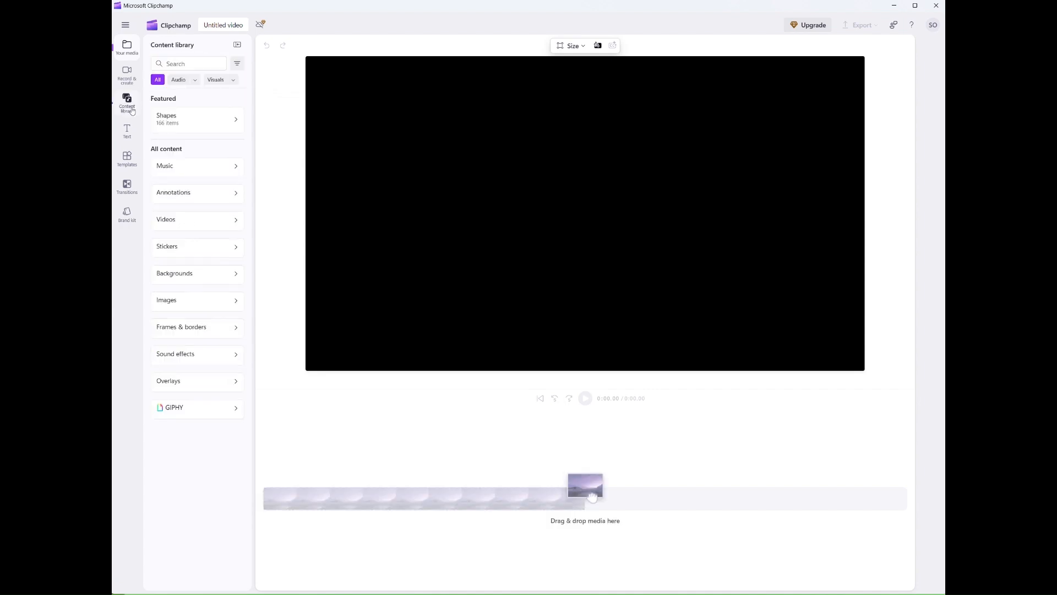
{"action": "left_click", "coordinate": [192, 65]}
{"action": "type", "text": "t"}
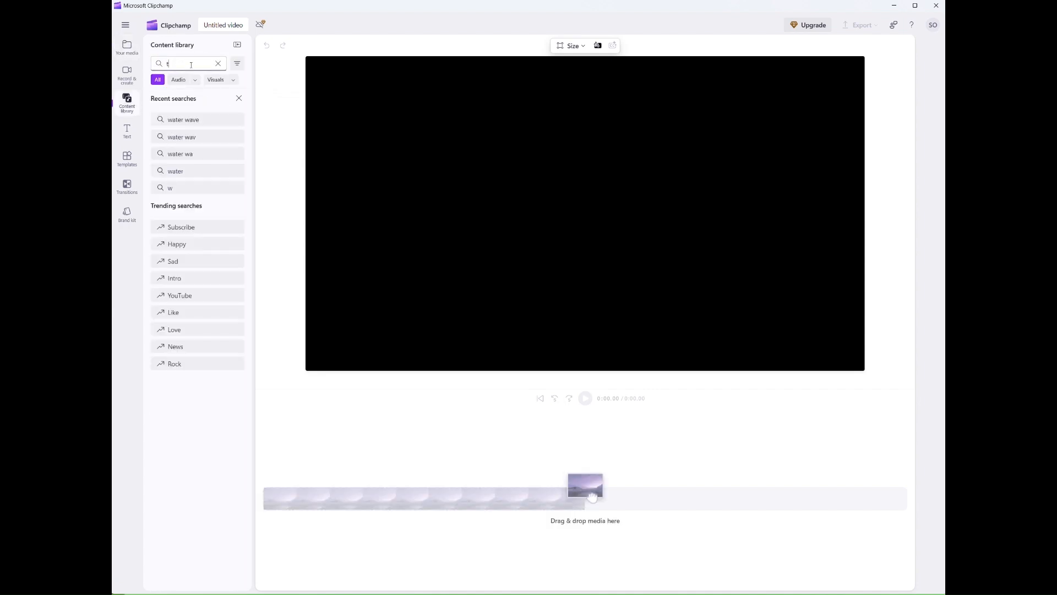
{"action": "type", "text": "ropi"}
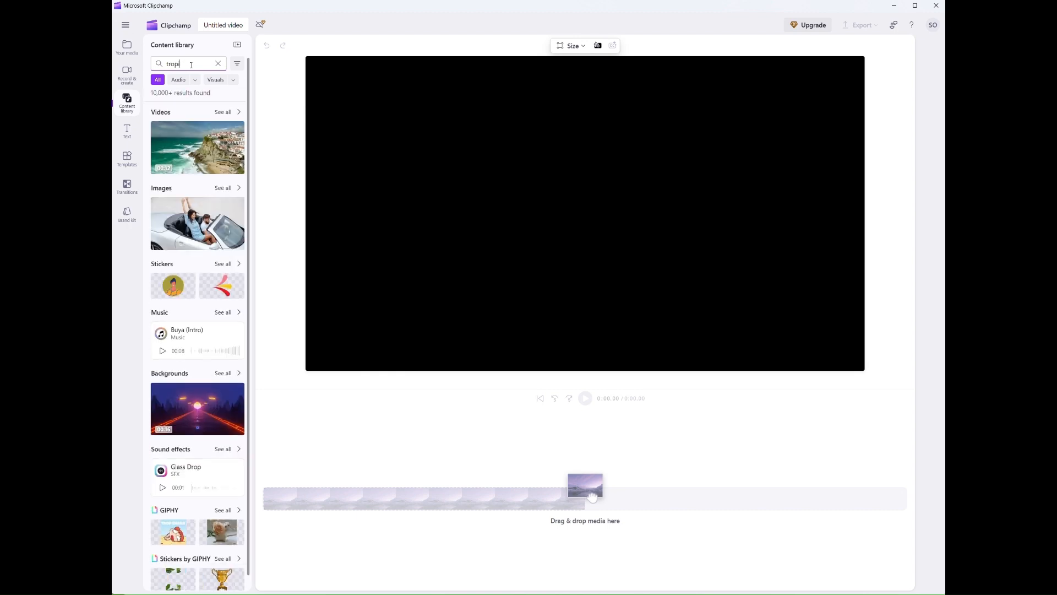
{"action": "type", "text": "cs"}
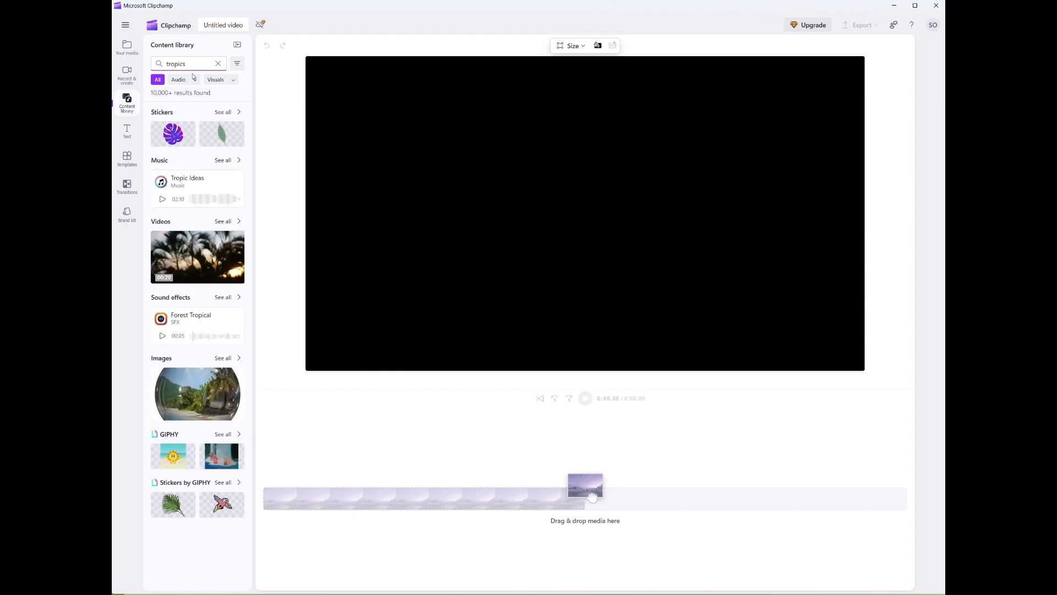
{"action": "left_click", "coordinate": [222, 221]}
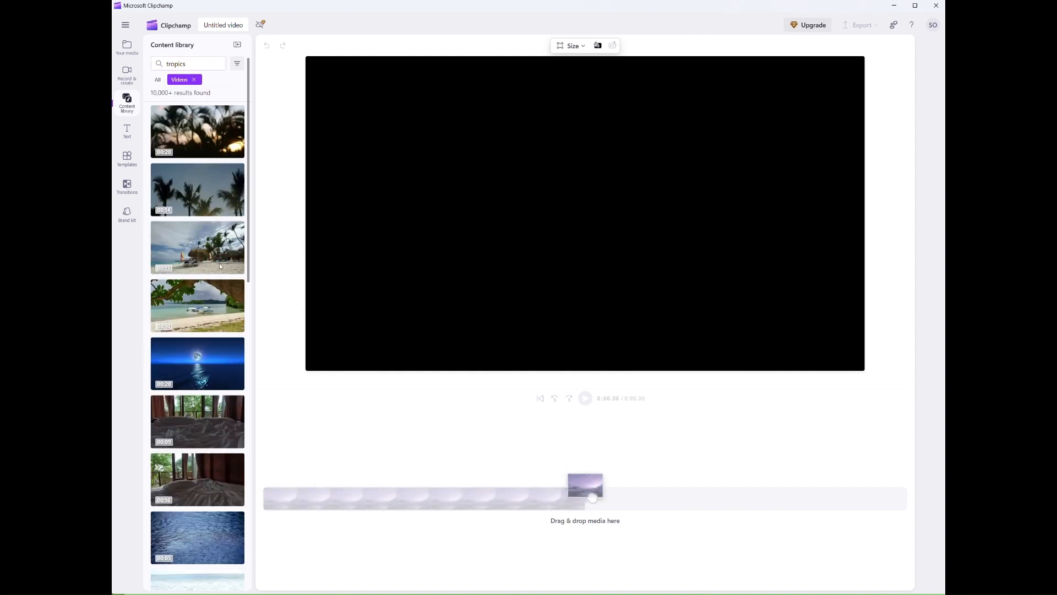
Step: Find the 30-second stock clip of palm trees beside the sea and place it at the start of the timeline
{"action": "mouse_move", "coordinate": [213, 295]}
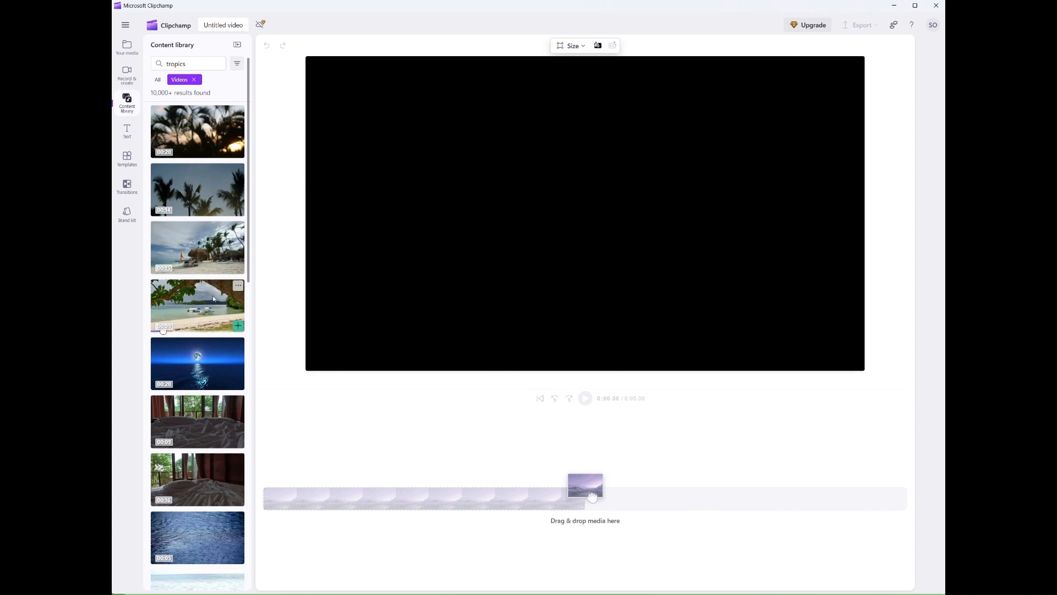
{"action": "mouse_move", "coordinate": [210, 247]}
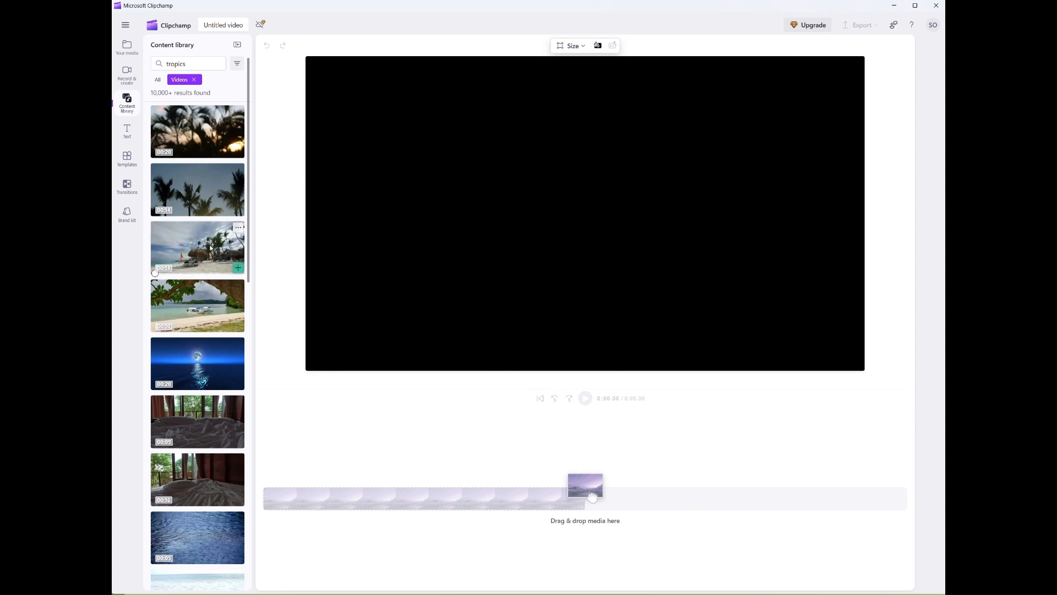
{"action": "scroll", "coordinate": [210, 248], "scroll_direction": "down", "scroll_amount": 12}
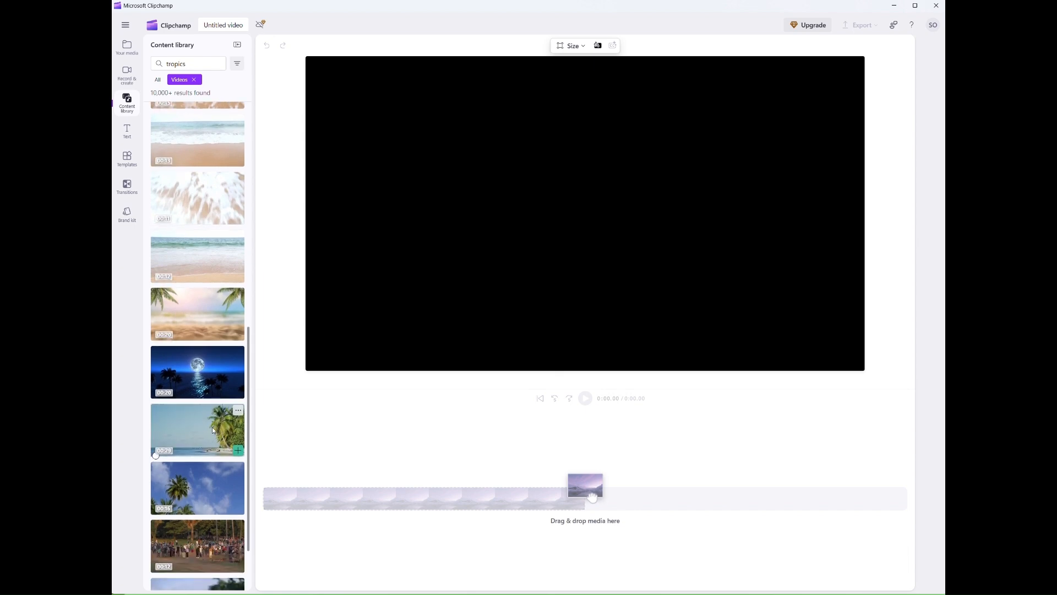
{"action": "left_click_drag", "start_coordinate": [212, 425], "coordinate": [308, 503]}
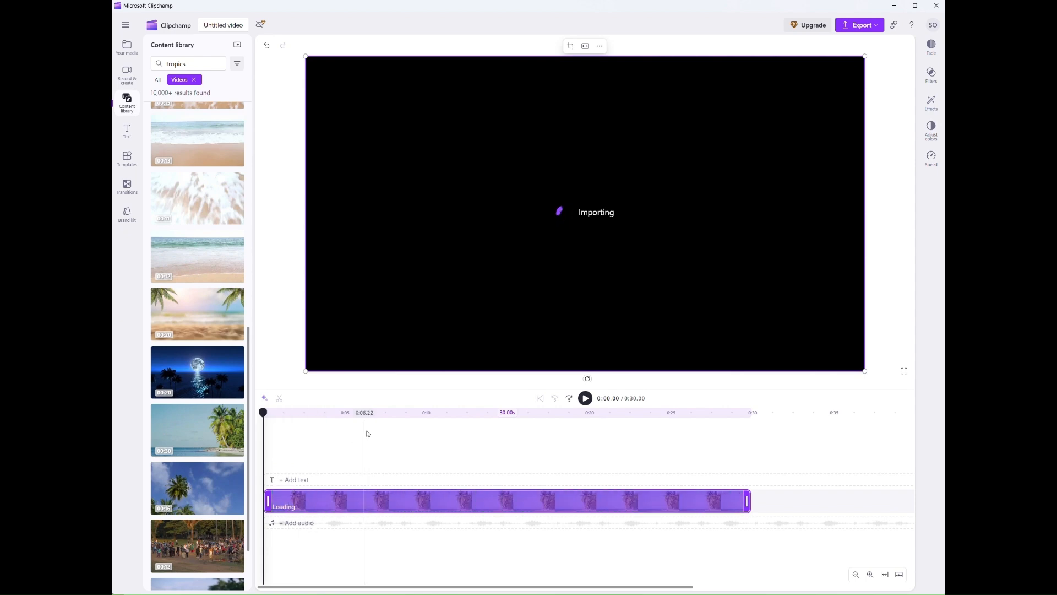
Step: Preview the first few seconds of the palm beach clip, then return the playhead to the start
{"action": "left_click", "coordinate": [586, 399]}
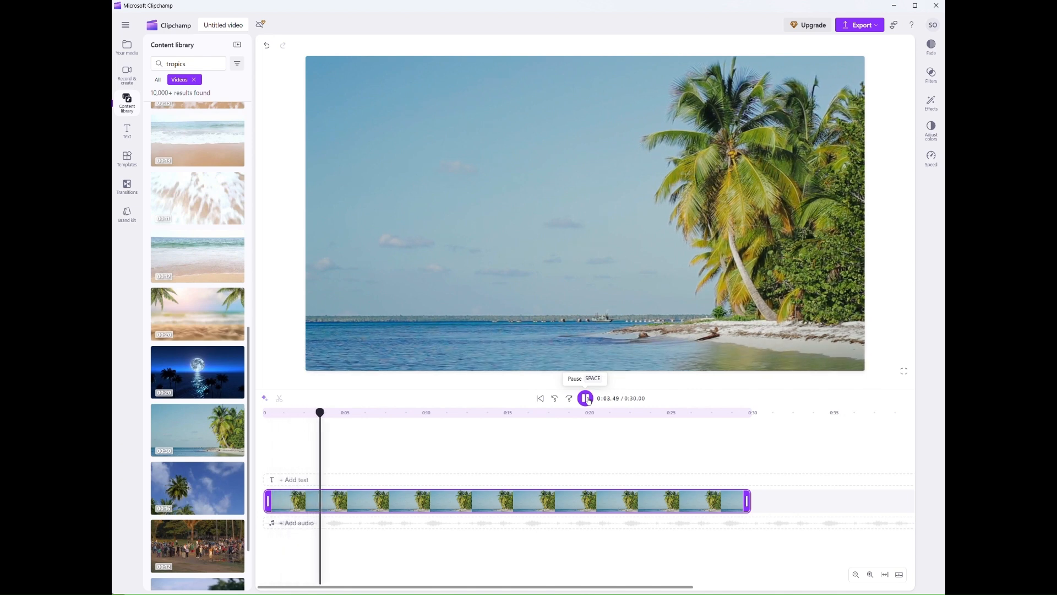
{"action": "left_click", "coordinate": [586, 398]}
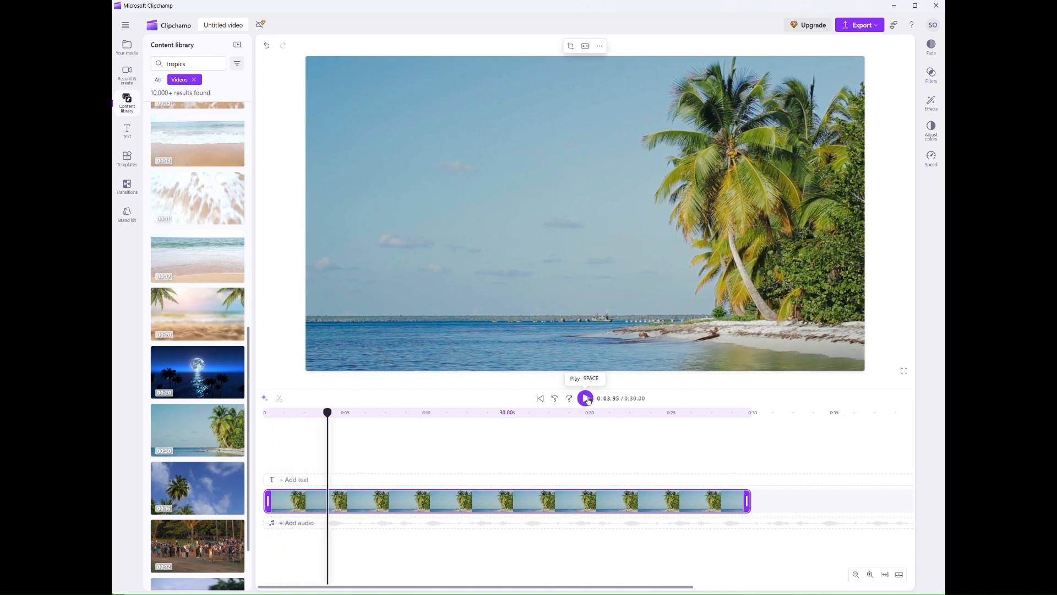
{"action": "left_click", "coordinate": [267, 438]}
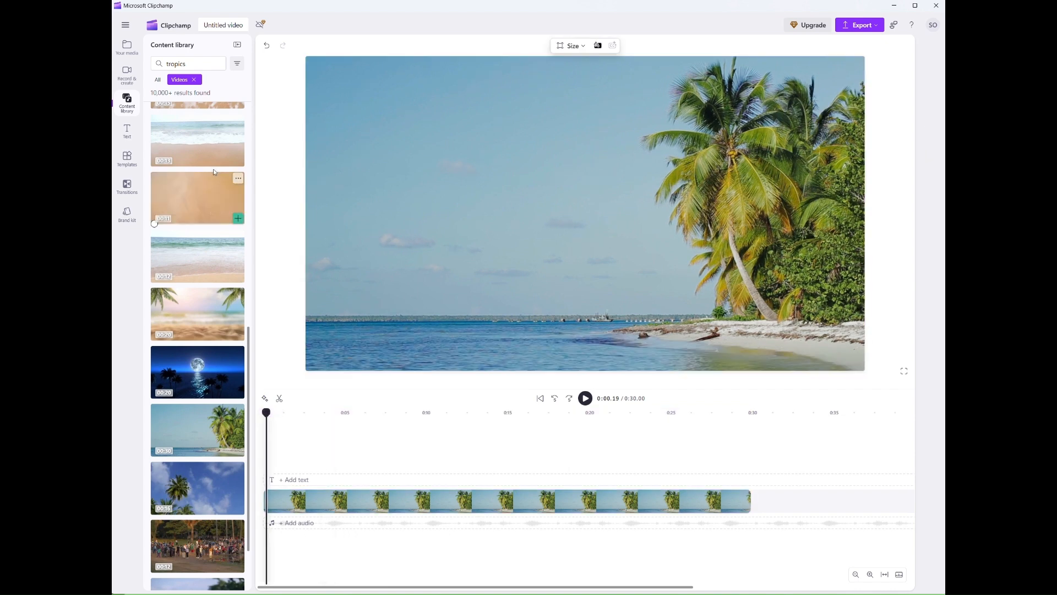
Step: Clear the videos filter and list all content library sound effects matching "waves"
{"action": "left_click", "coordinate": [196, 80]}
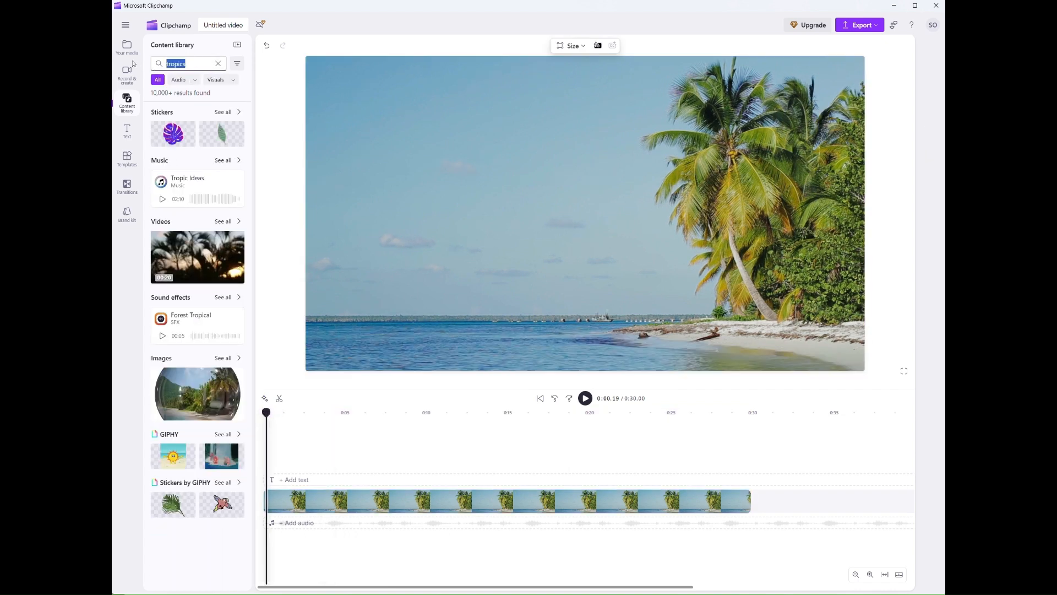
{"action": "type", "text": "waves"}
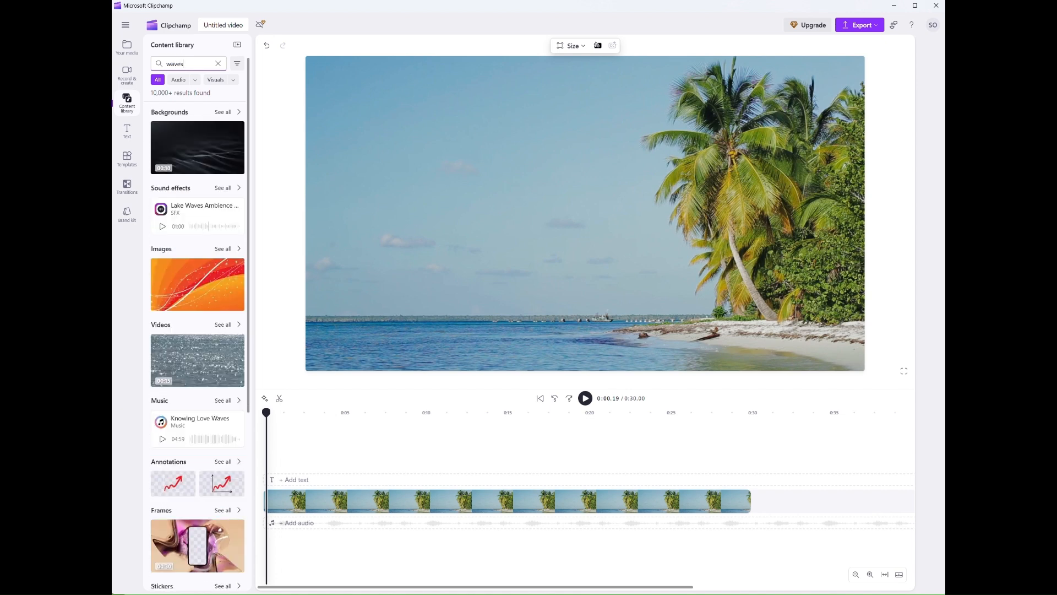
{"action": "left_click", "coordinate": [222, 189]}
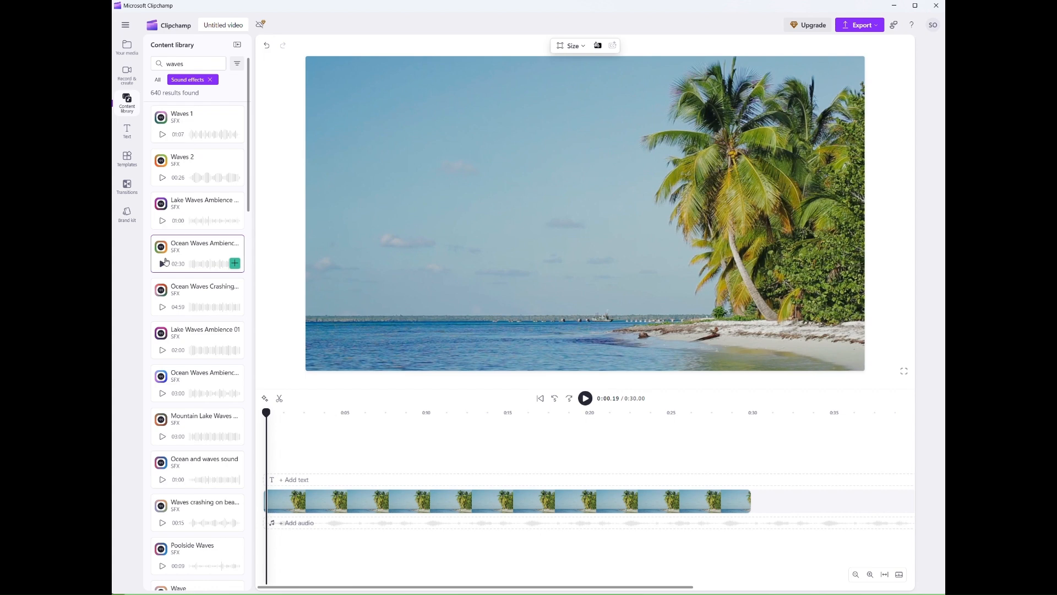
Step: Add the "Ocean and waves sound" effect to the audio track from the start of the timeline
{"action": "scroll", "coordinate": [160, 290], "scroll_direction": "down", "scroll_amount": 6}
{"action": "scroll", "coordinate": [168, 313], "scroll_direction": "up", "scroll_amount": 3}
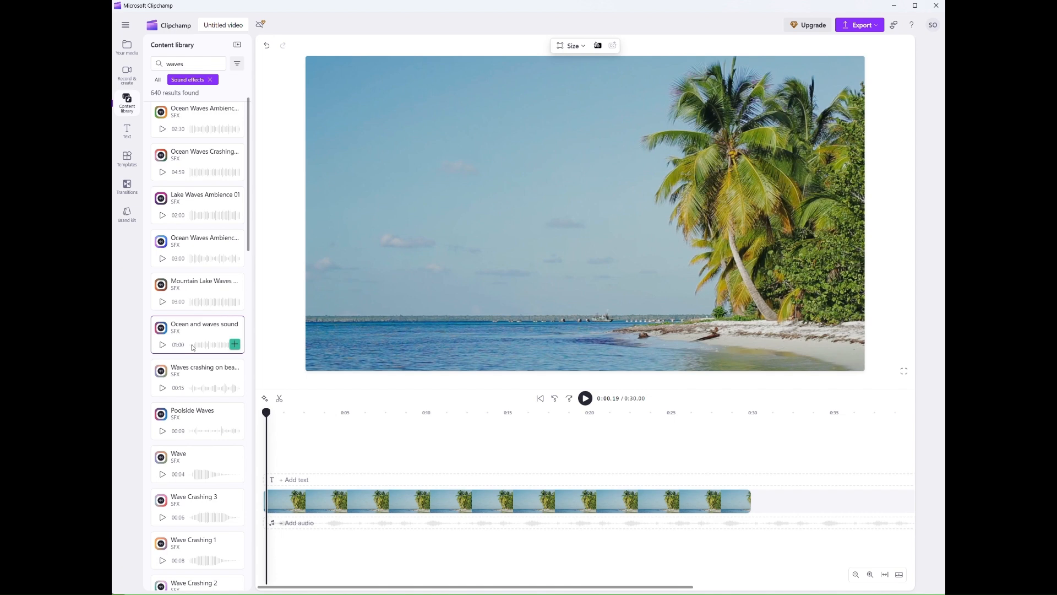
{"action": "left_click_drag", "start_coordinate": [192, 347], "coordinate": [309, 520]}
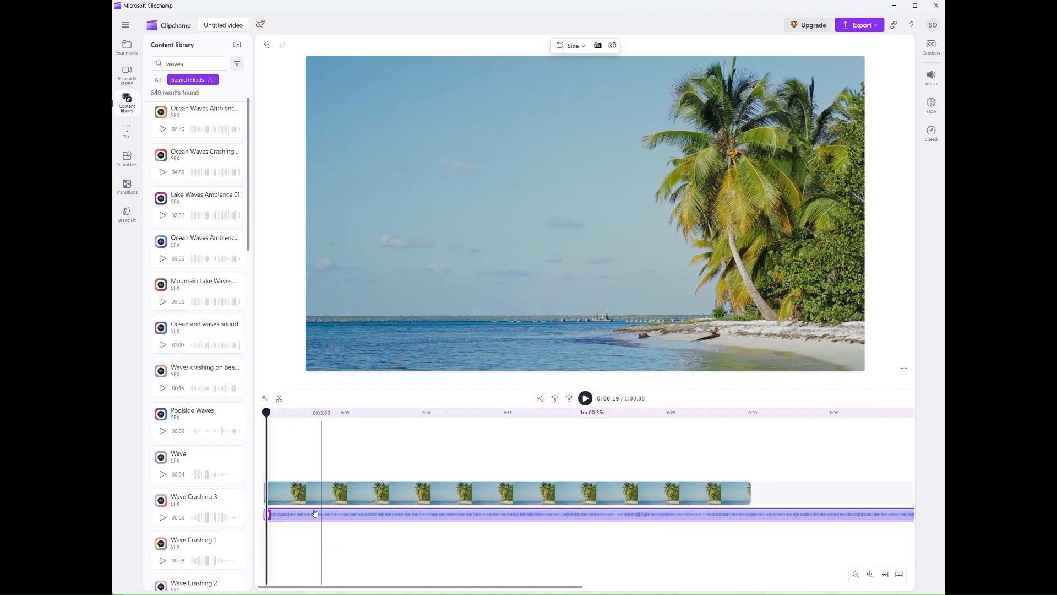
{"action": "left_click", "coordinate": [304, 584]}
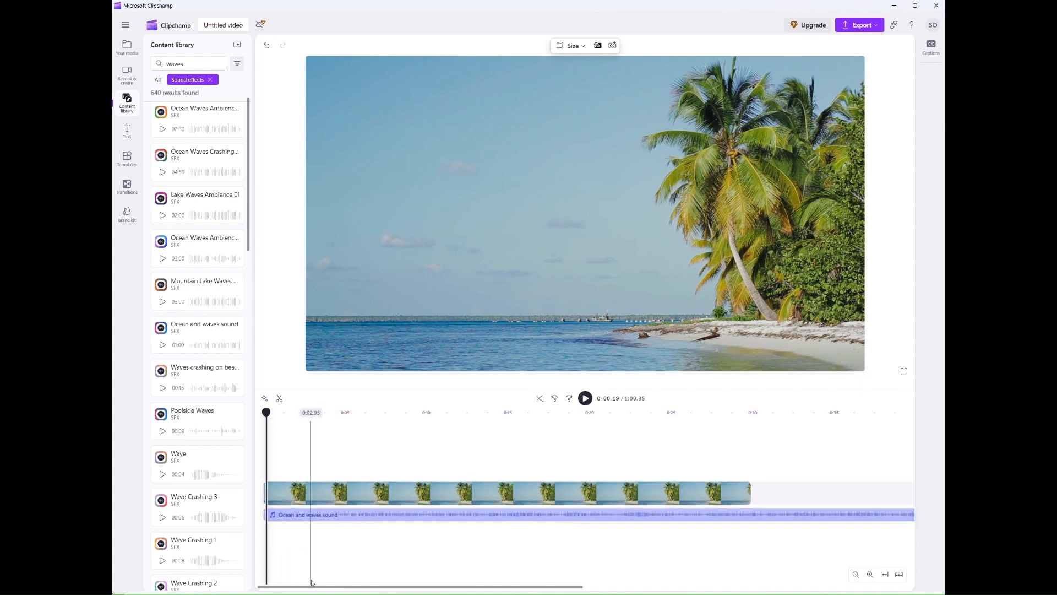
Step: Copy the palm beach clip and paste the duplicate directly after the original on the timeline
{"action": "left_click", "coordinate": [349, 491]}
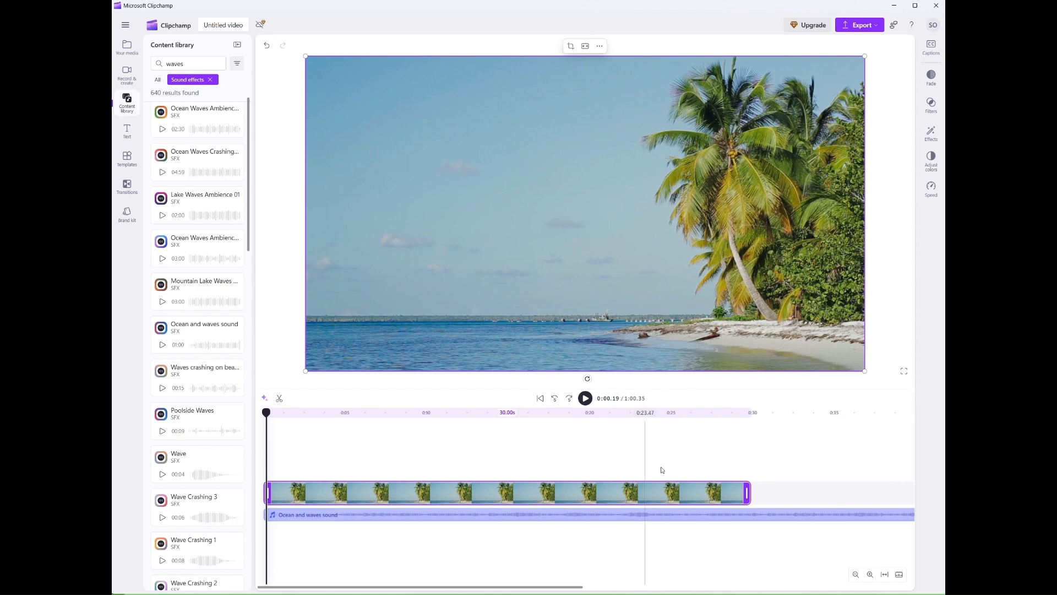
{"action": "left_click", "coordinate": [759, 489]}
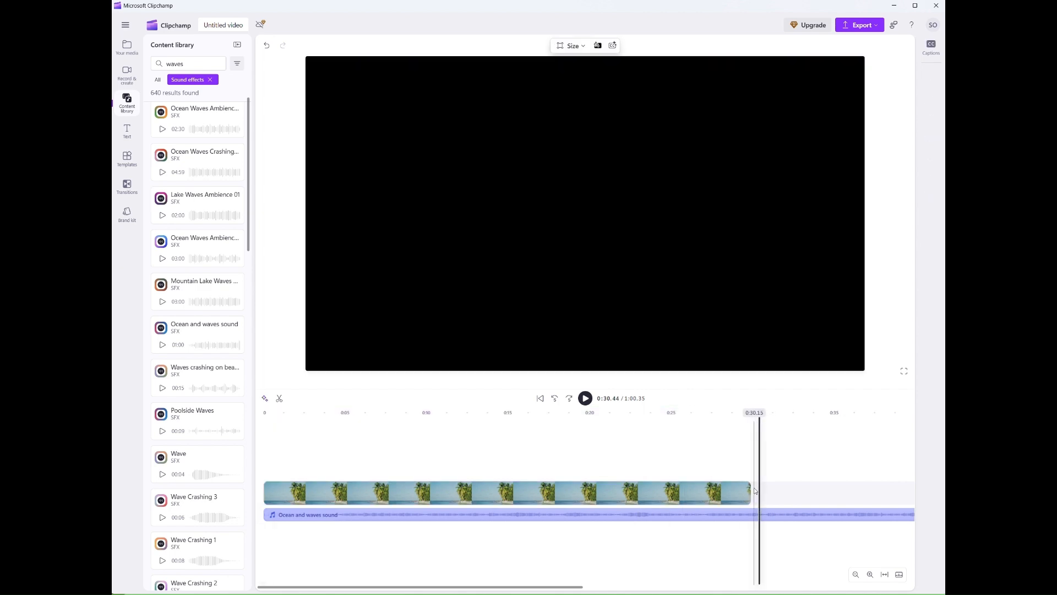
{"action": "key", "text": "ctrl+v"}
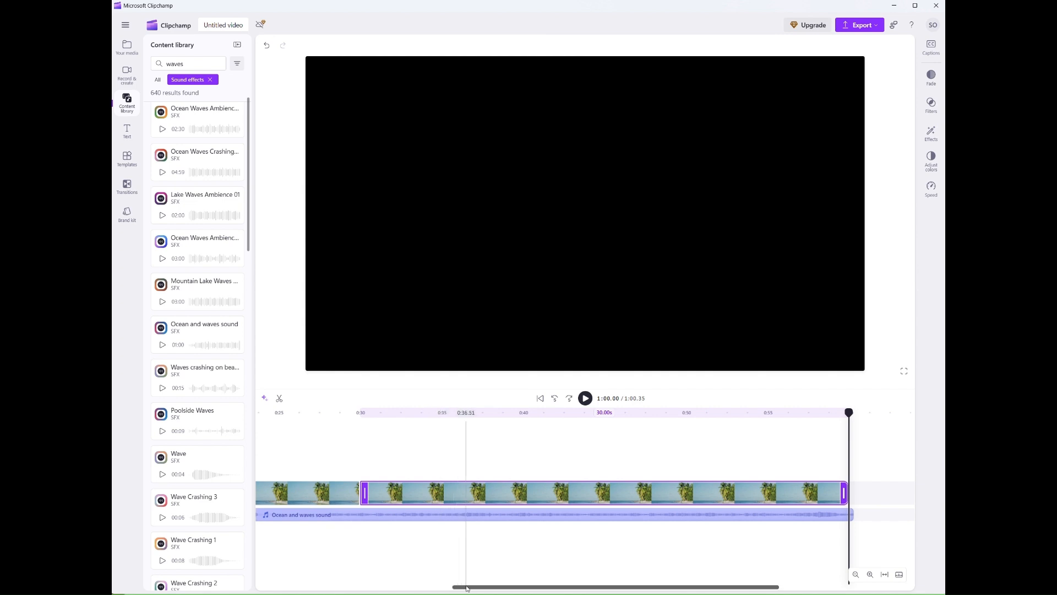
Step: Play the video from the beginning for about ten seconds to check it with the wave sound
{"action": "left_click_drag", "start_coordinate": [467, 588], "coordinate": [259, 587]}
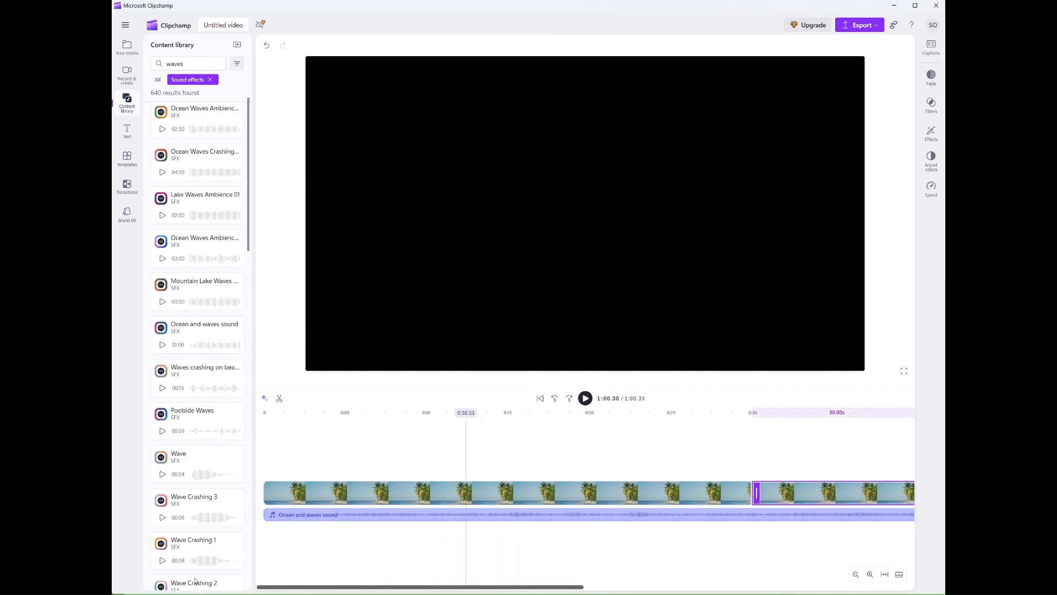
{"action": "left_click", "coordinate": [265, 442]}
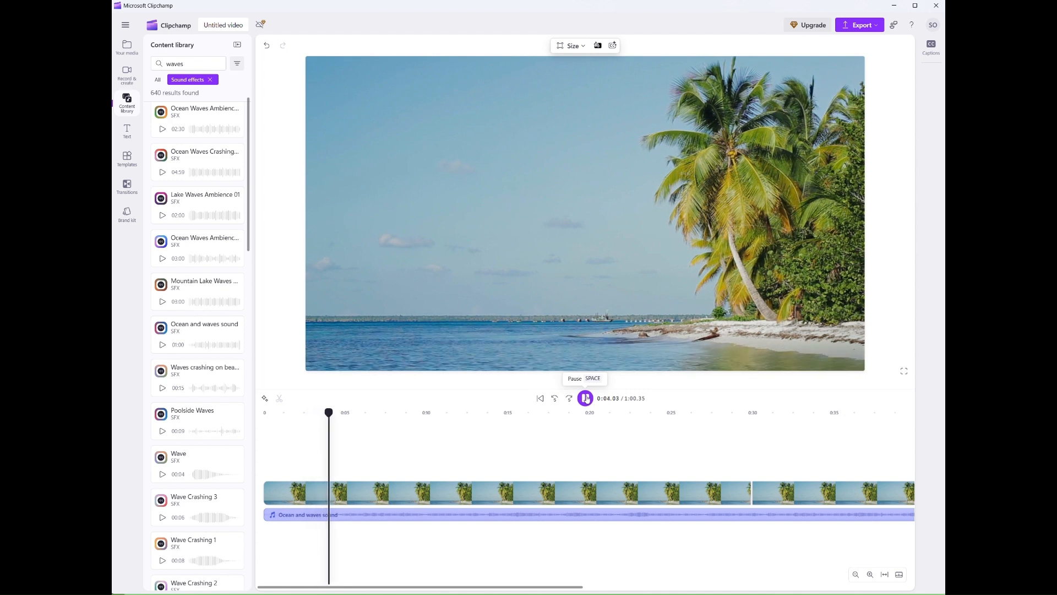
{"action": "left_click", "coordinate": [585, 398]}
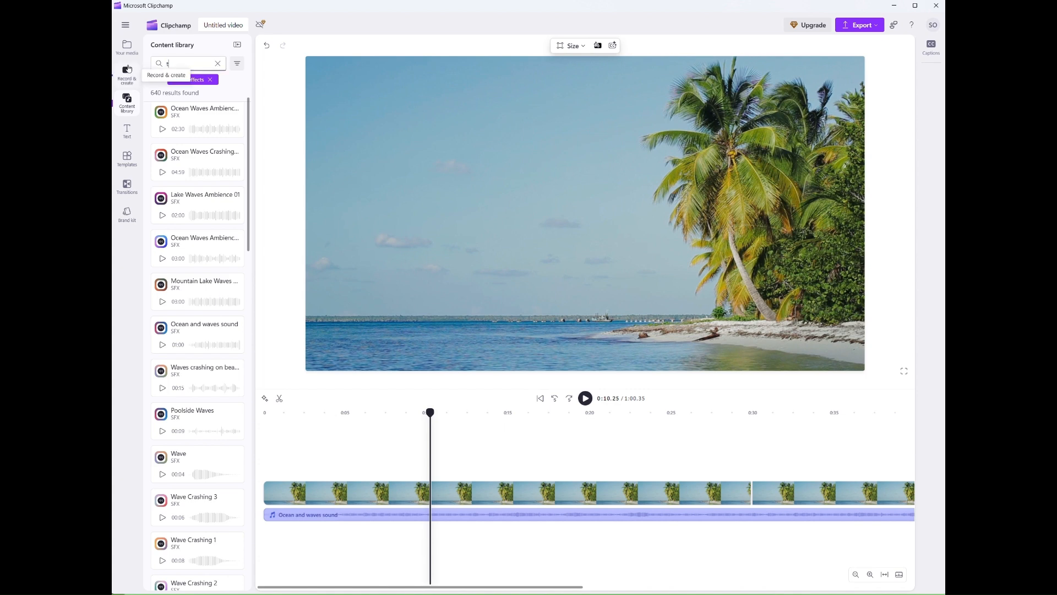
Step: Search the content library for "tropical music" and switch the filter from sound effects to music
{"action": "type", "text": "ropical "}
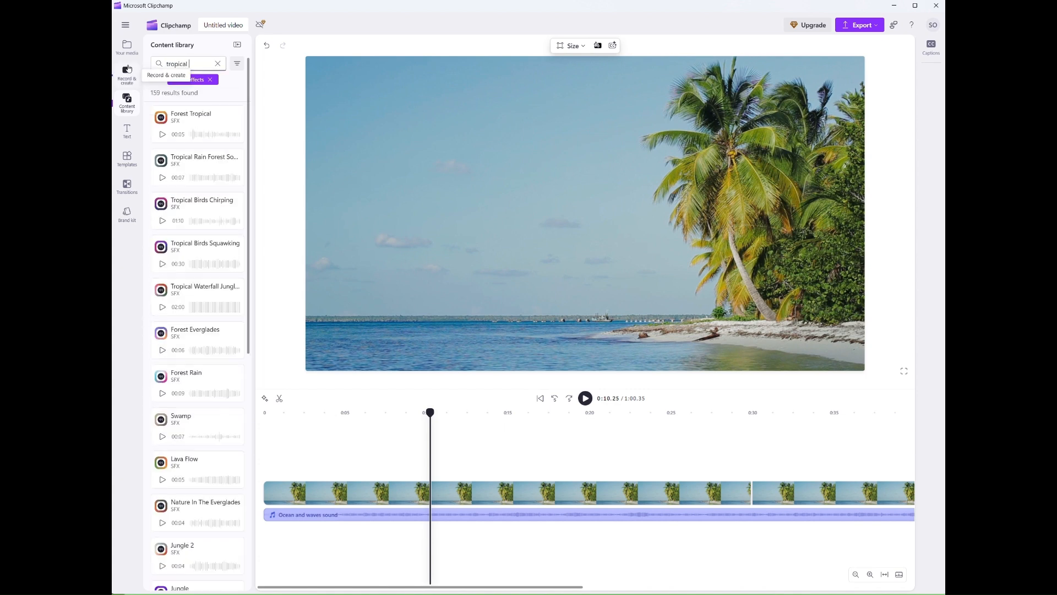
{"action": "type", "text": "music"}
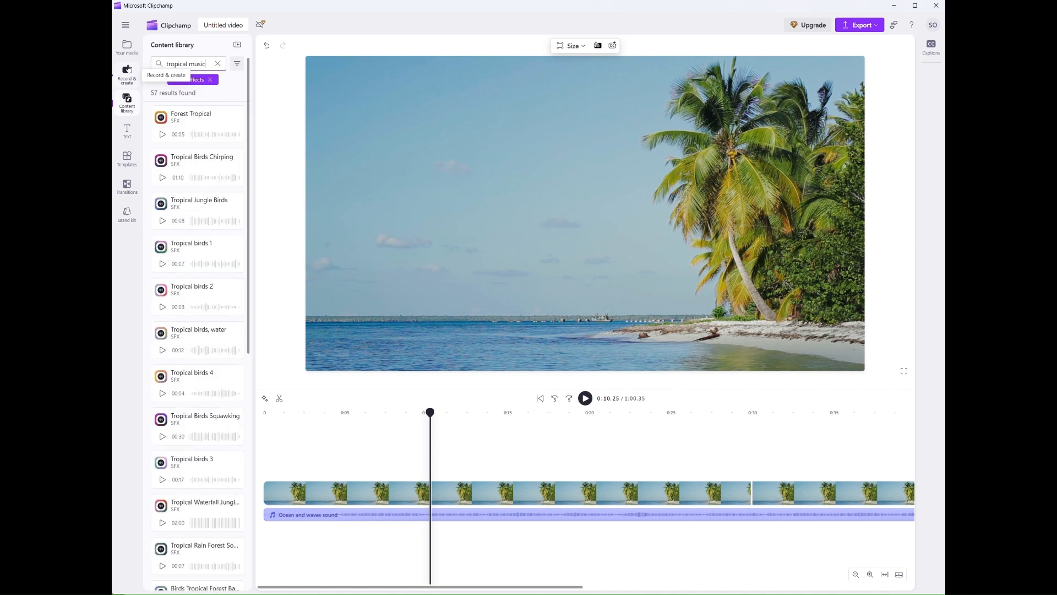
{"action": "left_click", "coordinate": [214, 81]}
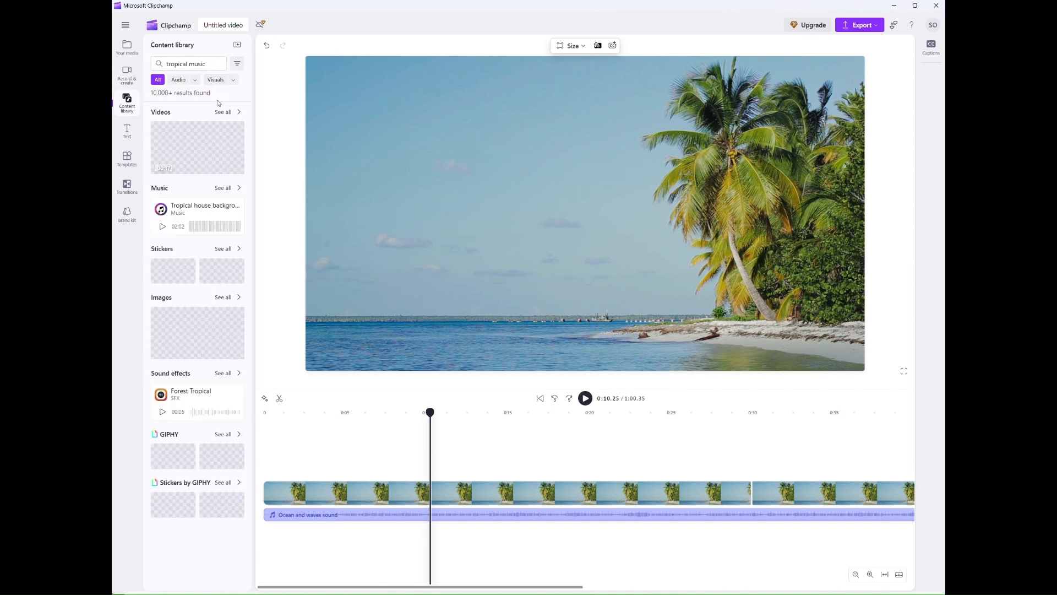
{"action": "left_click", "coordinate": [223, 189]}
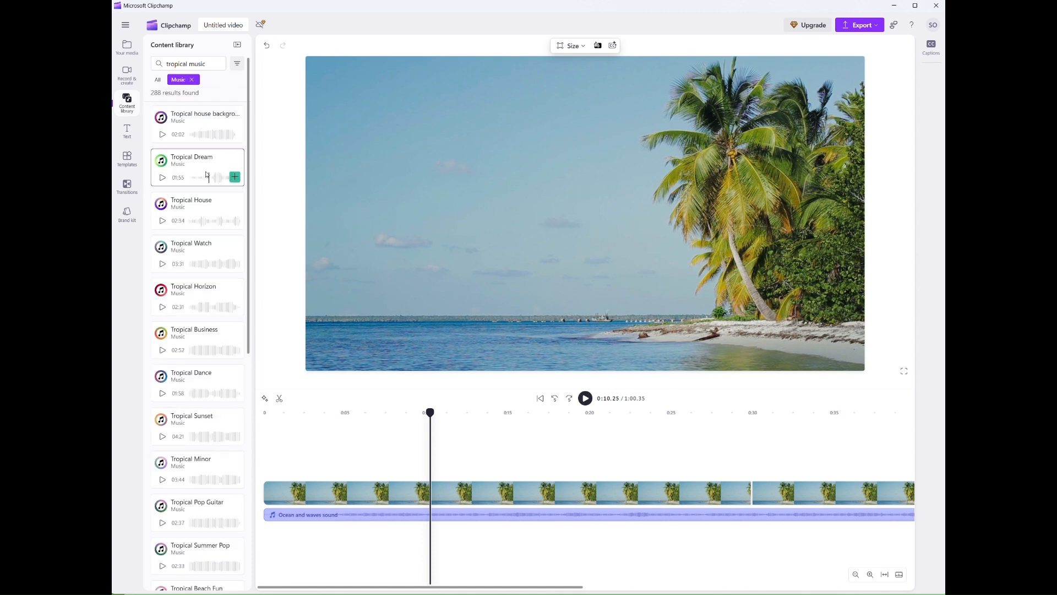
Step: Place the "Tropical resort" music track beneath the wave sound at the timeline start and play the video from the beginning
{"action": "scroll", "coordinate": [164, 341], "scroll_direction": "down", "scroll_amount": 15}
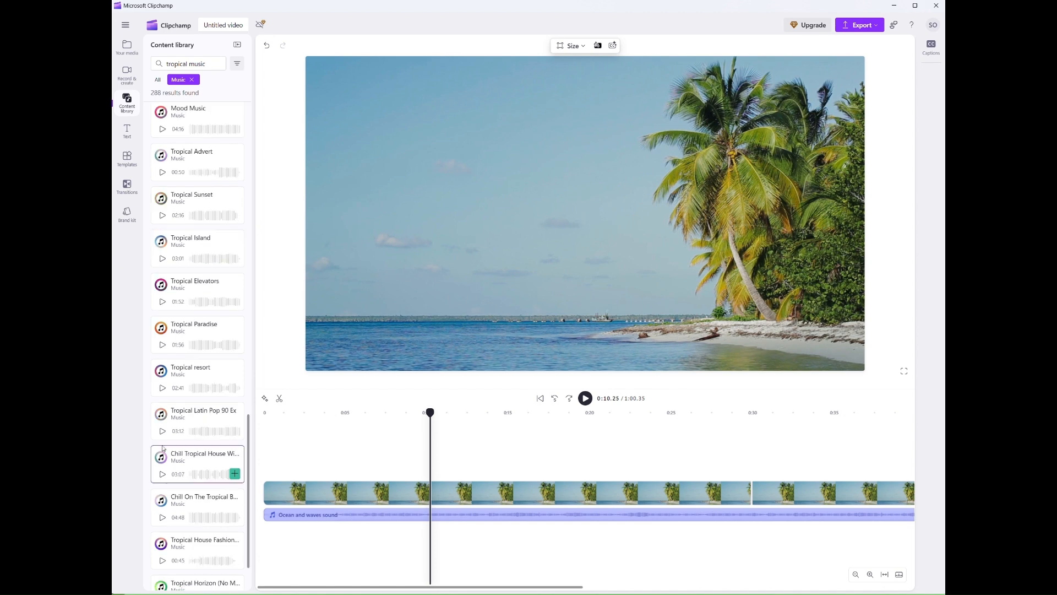
{"action": "left_click", "coordinate": [162, 384]}
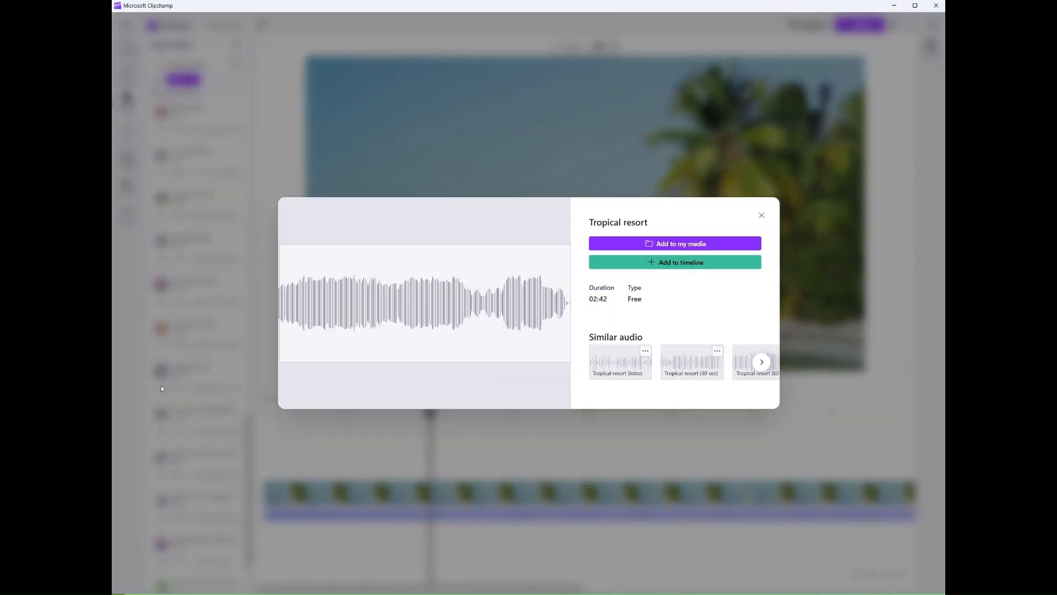
{"action": "left_click", "coordinate": [763, 216]}
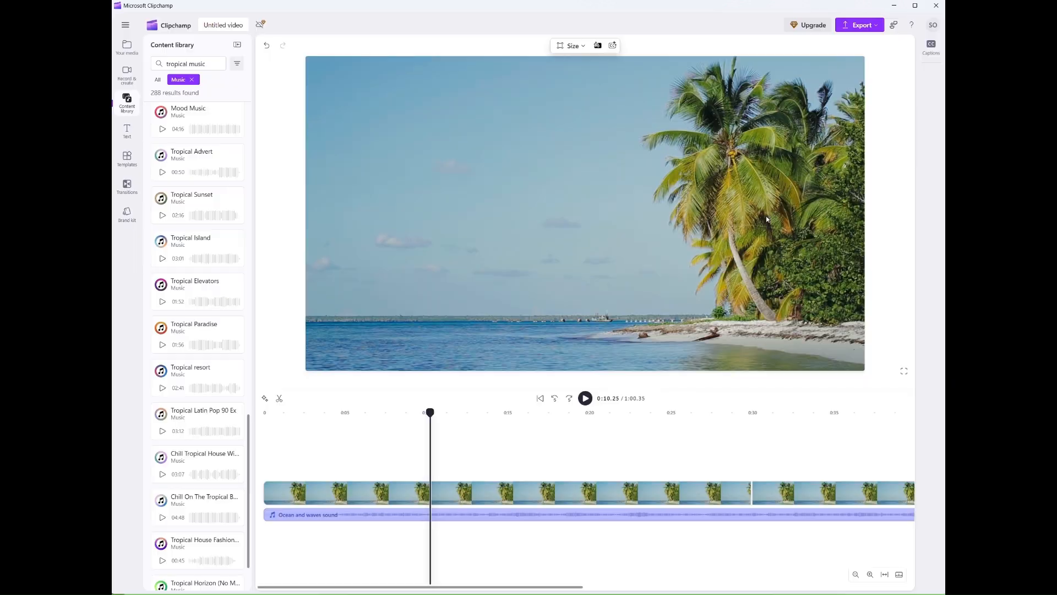
{"action": "left_click_drag", "start_coordinate": [190, 380], "coordinate": [315, 535]}
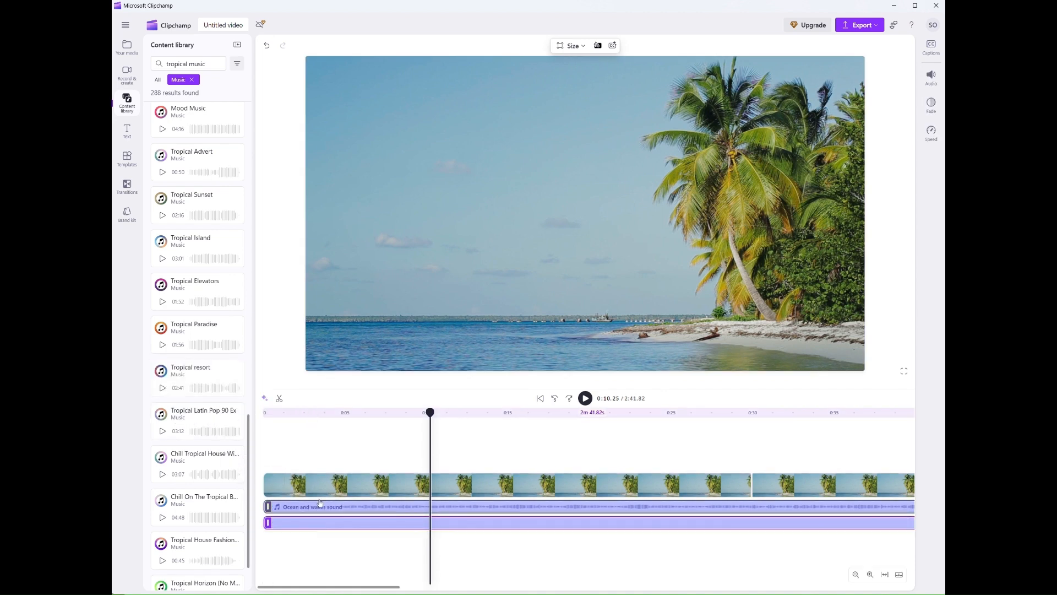
{"action": "left_click", "coordinate": [265, 437]}
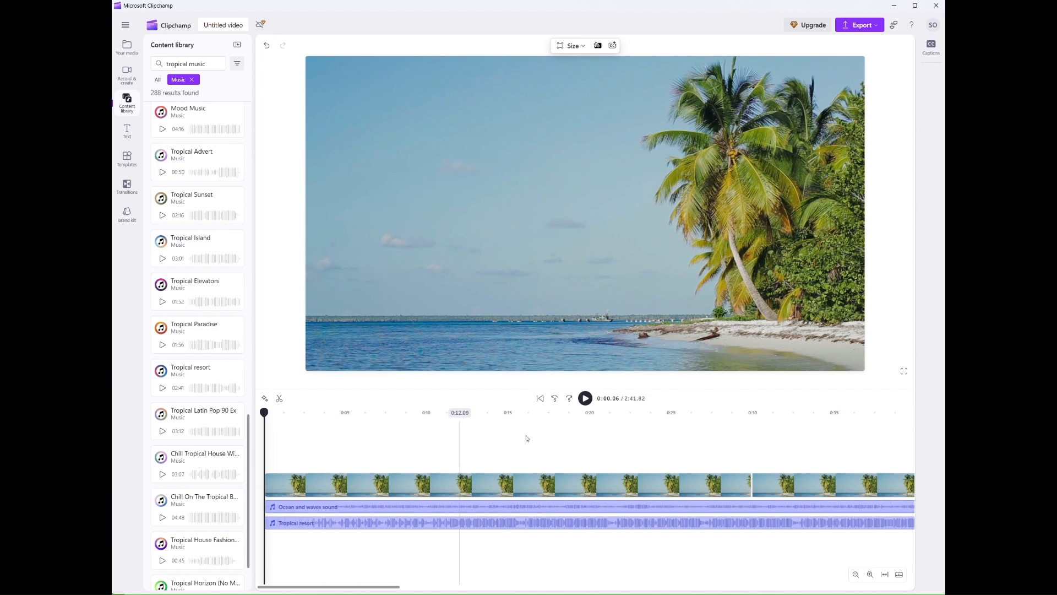
{"action": "left_click", "coordinate": [586, 405]}
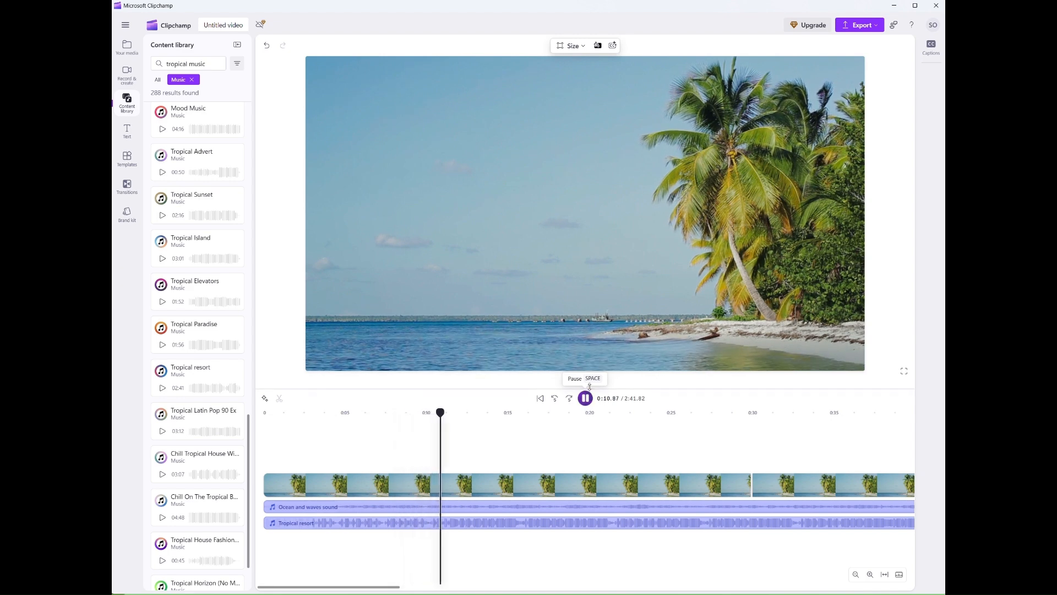
Step: Select both palm beach clips together with the wave sound and duplicate the set twice along the timeline
{"action": "left_click_drag", "start_coordinate": [392, 587], "coordinate": [527, 589]}
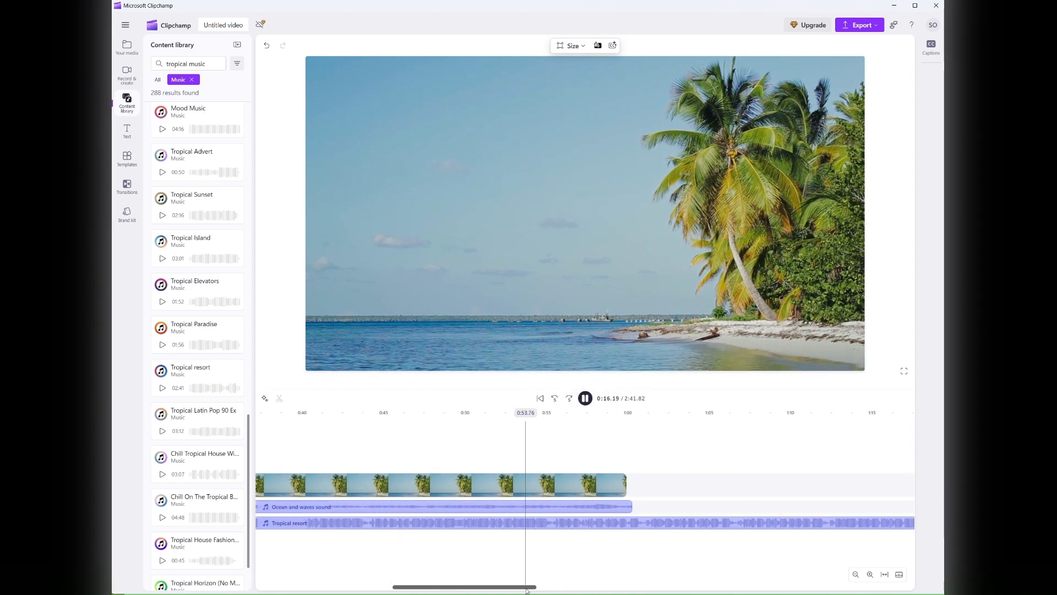
{"action": "scroll", "coordinate": [506, 545], "scroll_direction": "down", "scroll_amount": 5, "text": "ctrl"}
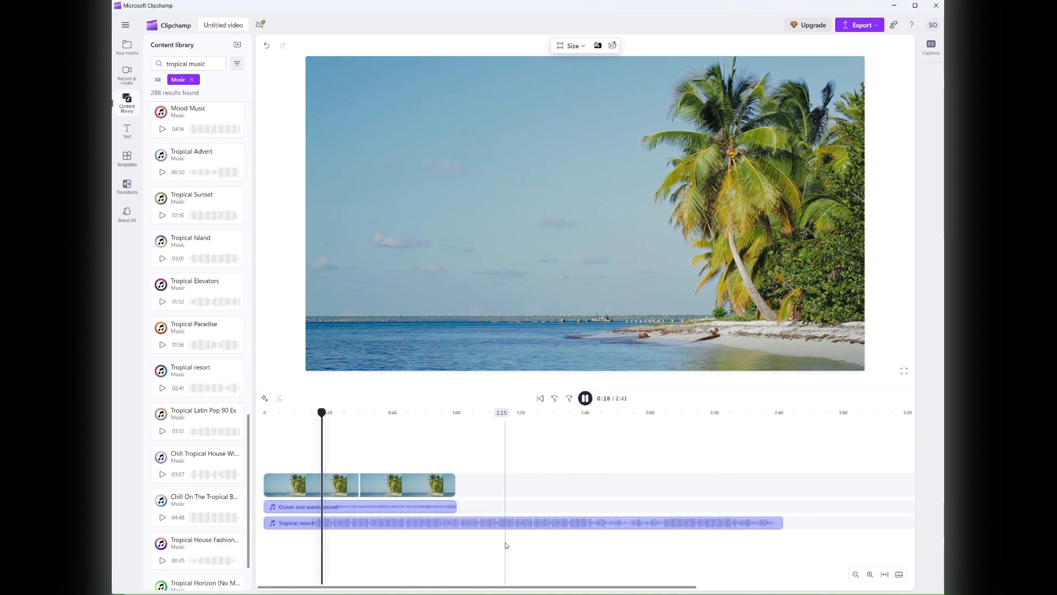
{"action": "scroll", "coordinate": [506, 545], "scroll_direction": "down", "scroll_amount": 2, "text": "ctrl"}
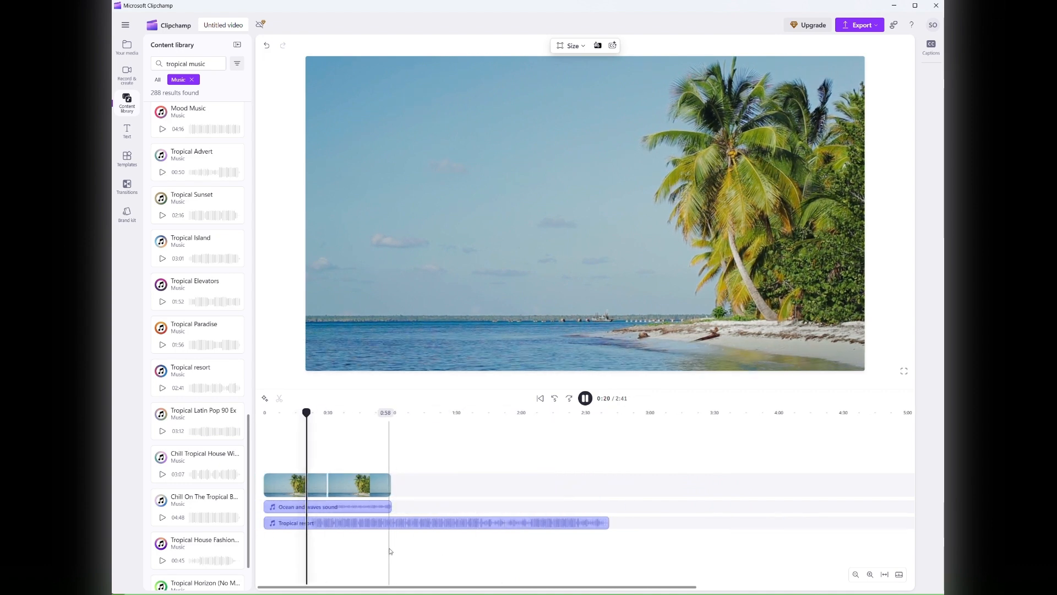
{"action": "left_click_drag", "start_coordinate": [391, 457], "coordinate": [287, 511]}
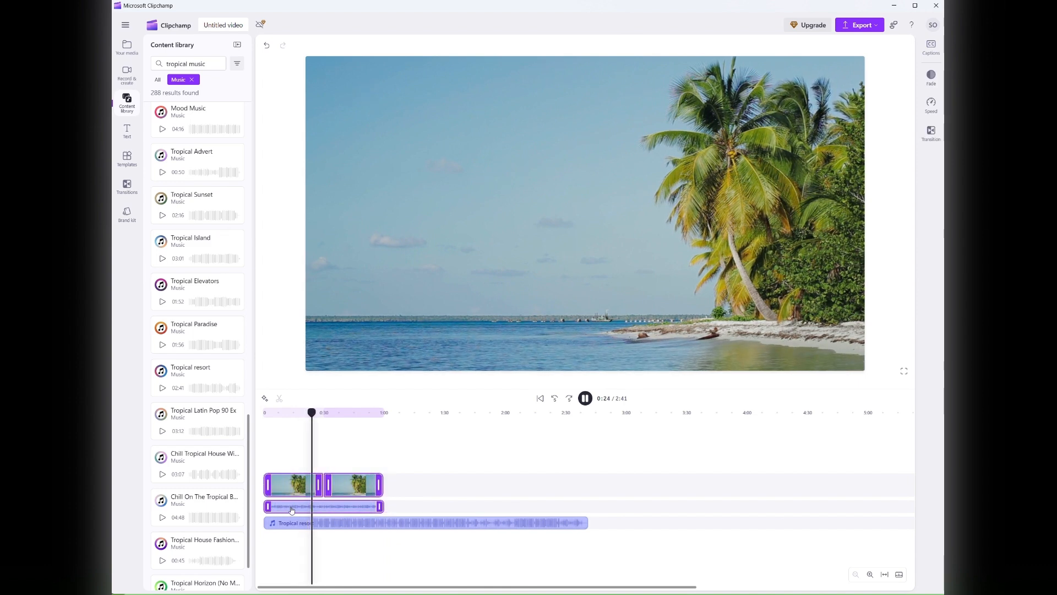
{"action": "key", "text": "ctrl+d"}
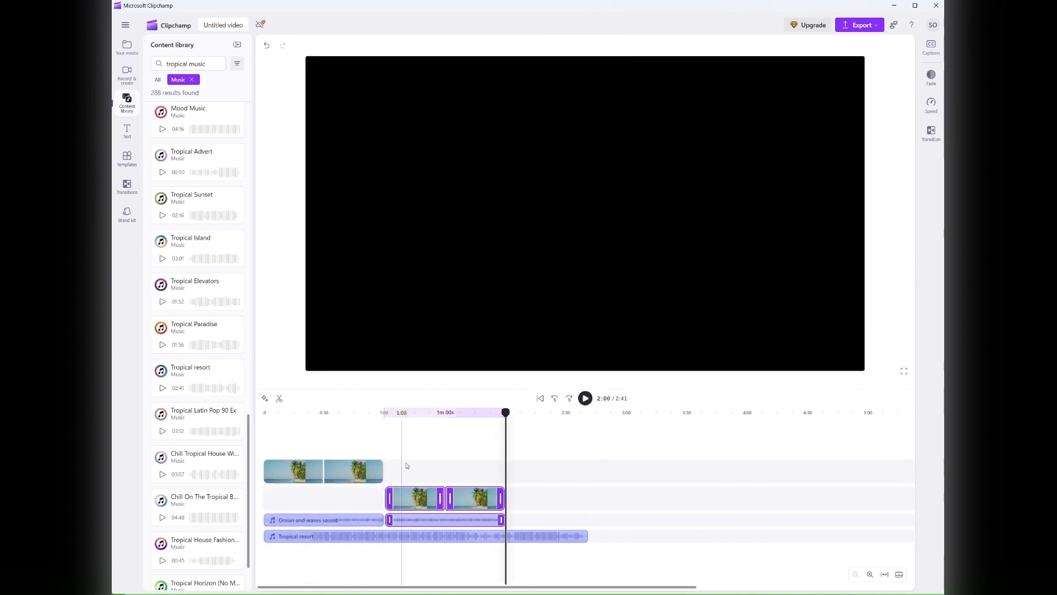
{"action": "key", "text": "ctrl+d"}
Step: Move all the duplicated palm beach clips onto one video track so they play back to back
{"action": "left_click", "coordinate": [538, 462]}
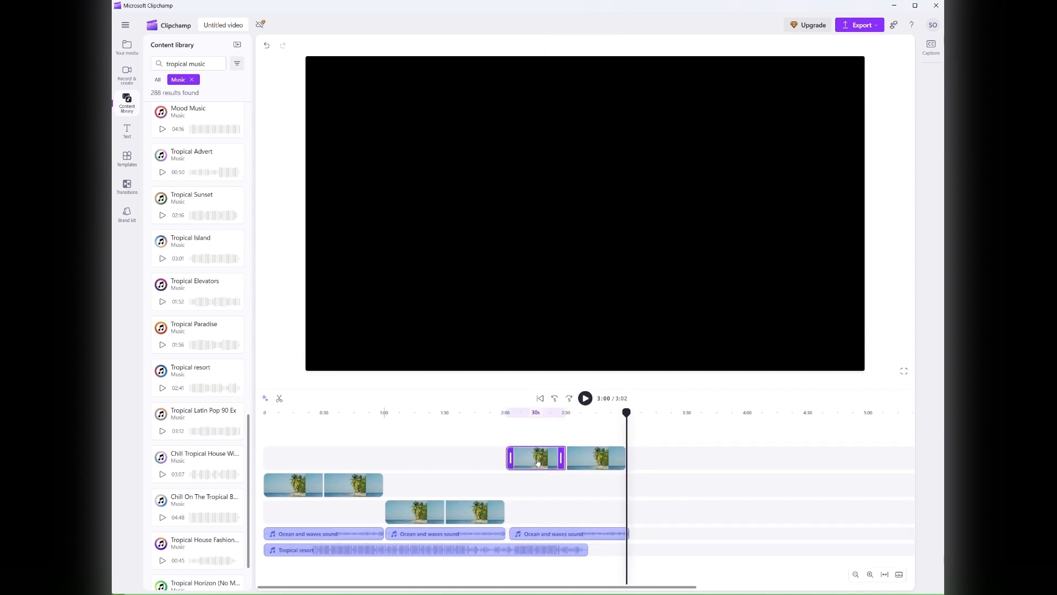
{"action": "left_click", "coordinate": [594, 461], "text": "ctrl"}
{"action": "left_click_drag", "start_coordinate": [593, 461], "coordinate": [591, 513]}
{"action": "left_click", "coordinate": [344, 479]}
{"action": "left_click", "coordinate": [295, 480], "text": "ctrl"}
{"action": "left_click_drag", "start_coordinate": [295, 480], "coordinate": [296, 498]}
{"action": "left_click_drag", "start_coordinate": [295, 474], "coordinate": [299, 500]}
{"action": "left_click", "coordinate": [342, 499]}
{"action": "left_click_drag", "start_coordinate": [352, 474], "coordinate": [352, 499]}
Step: Close the gaps between the wave sounds and trim the last wave sound and last palm clip to the end of the music
{"action": "left_click", "coordinate": [450, 510]}
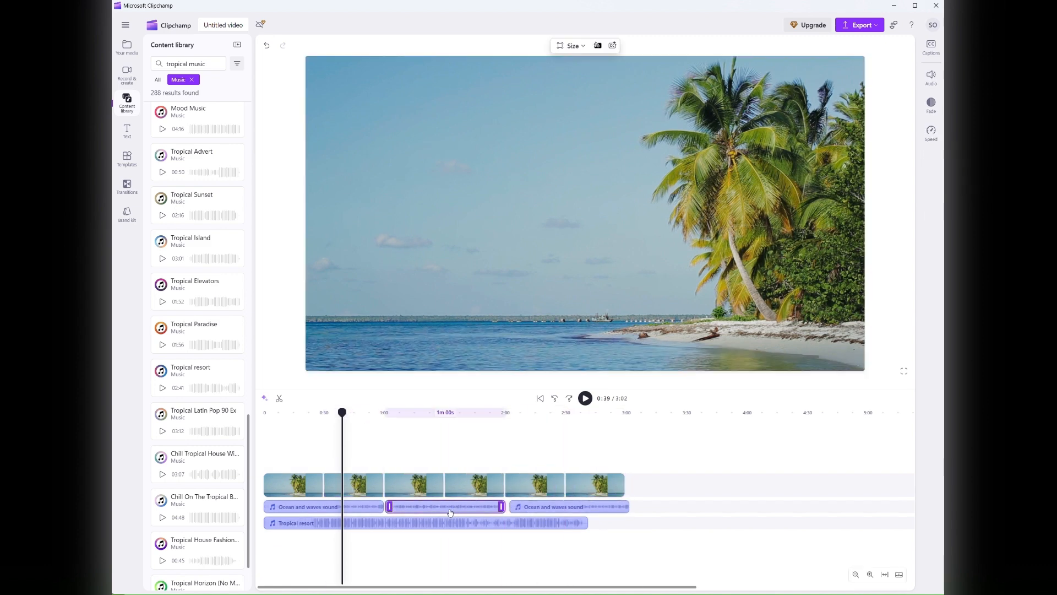
{"action": "left_click", "coordinate": [531, 510]}
{"action": "left_click_drag", "start_coordinate": [623, 506], "coordinate": [585, 506]}
{"action": "left_click", "coordinate": [588, 524]}
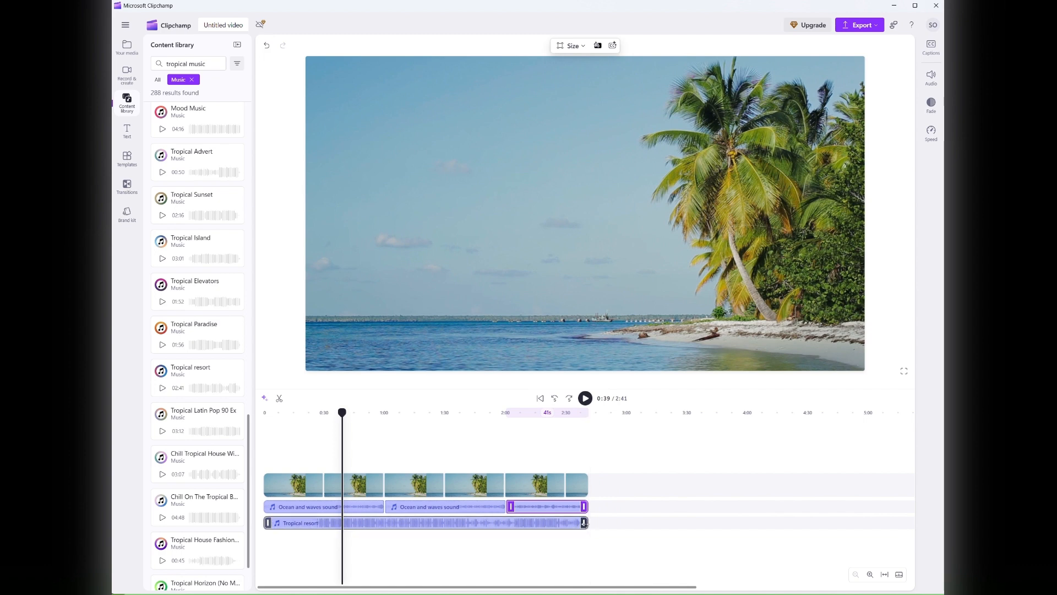
{"action": "left_click_drag", "start_coordinate": [586, 524], "coordinate": [584, 522]}
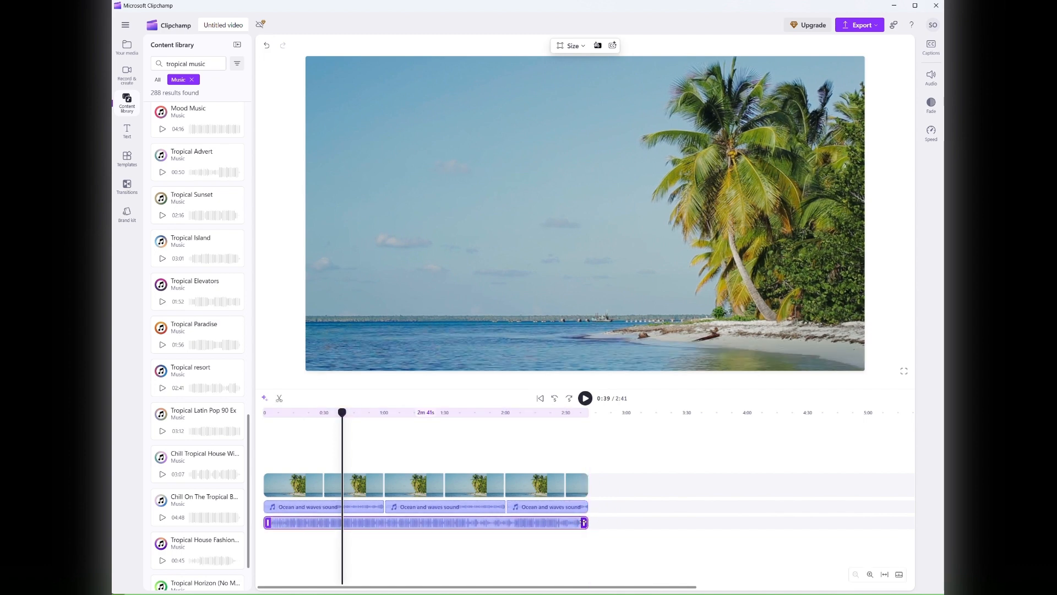
Step: Play the opening to judge the sound mix and lower the "Tropical resort" music volume to 73%
{"action": "left_click", "coordinate": [267, 430]}
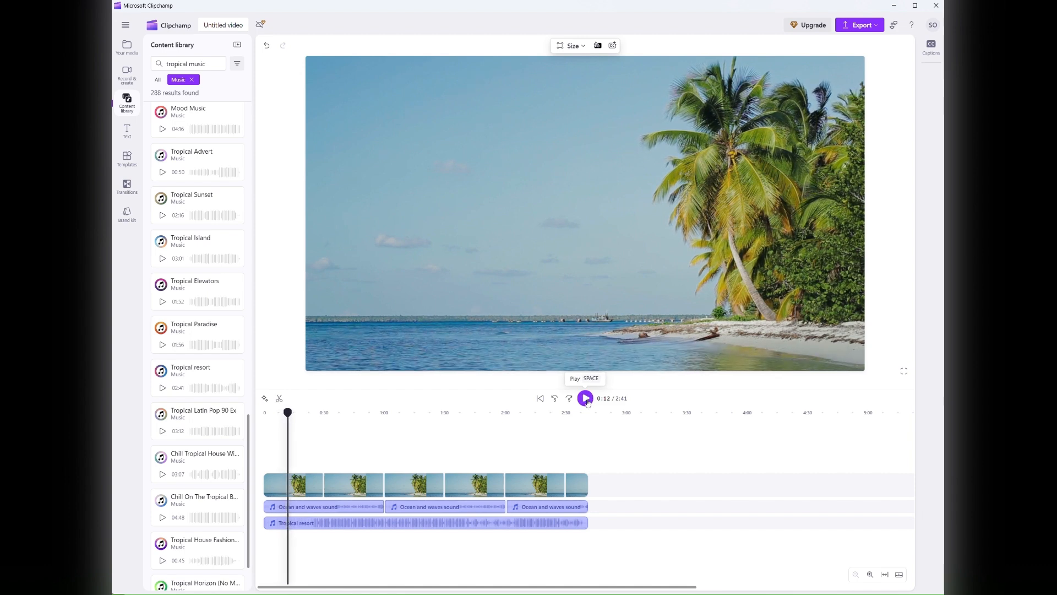
{"action": "left_click", "coordinate": [489, 526]}
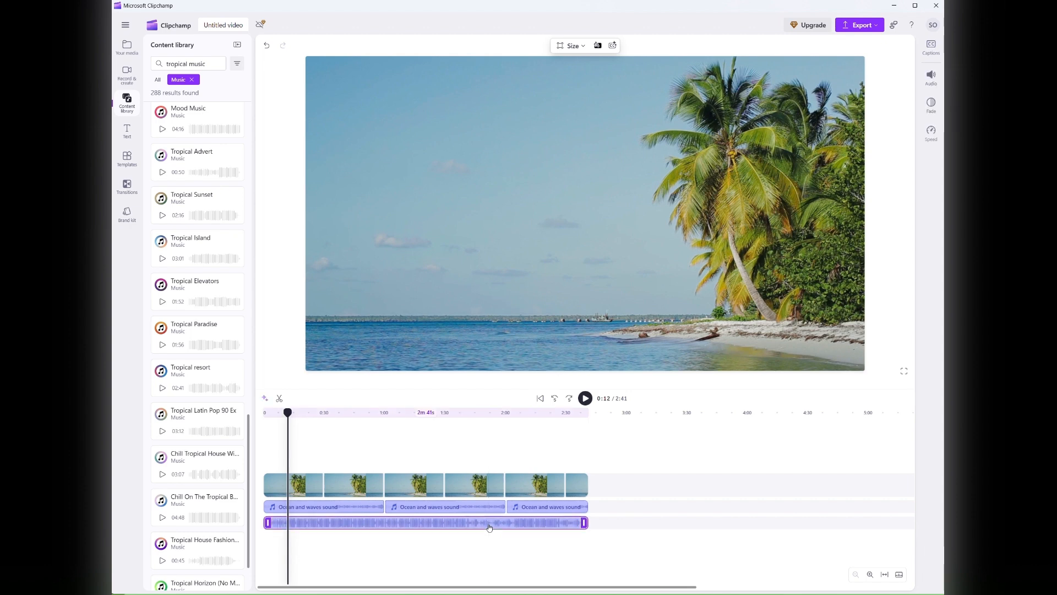
{"action": "left_click", "coordinate": [930, 75]}
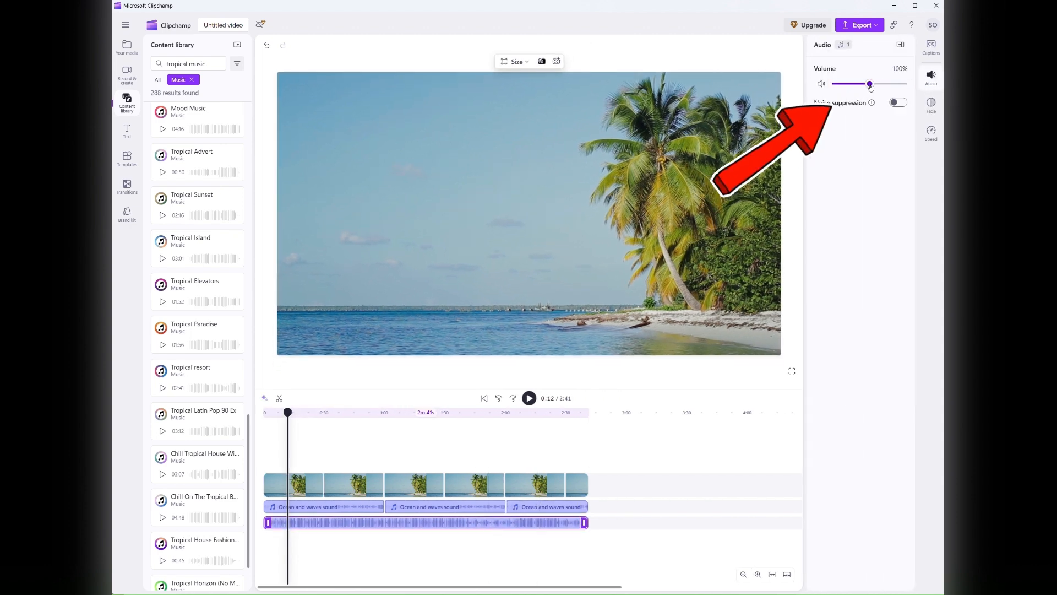
{"action": "left_click", "coordinate": [861, 84]}
{"action": "left_click_drag", "start_coordinate": [862, 86], "coordinate": [861, 86]}
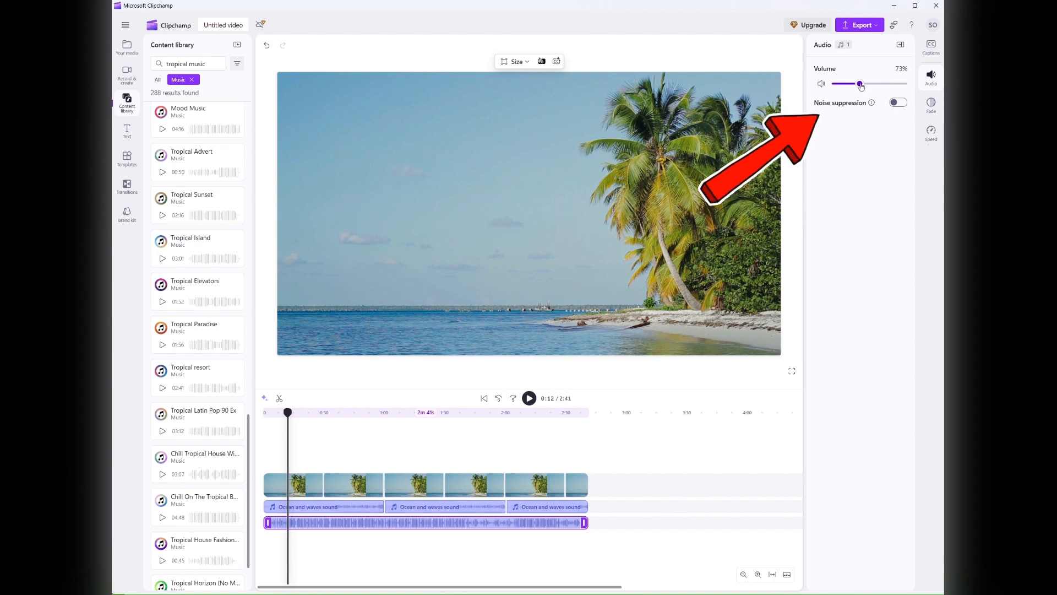
Step: Play the video from the beginning, near its end and across the join between the first two clips
{"action": "left_click", "coordinate": [263, 447]}
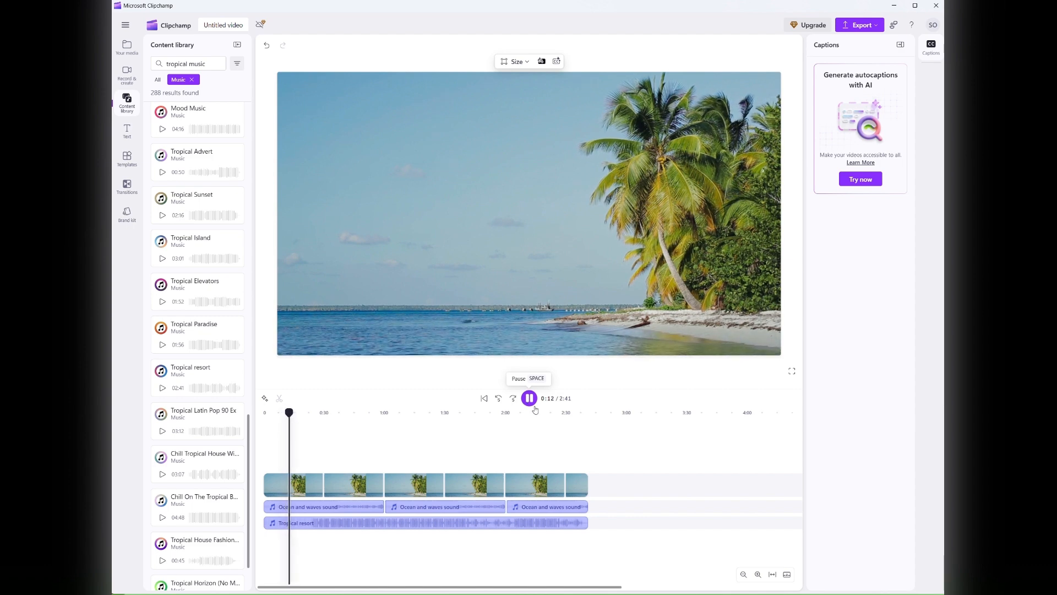
{"action": "left_click", "coordinate": [560, 436]}
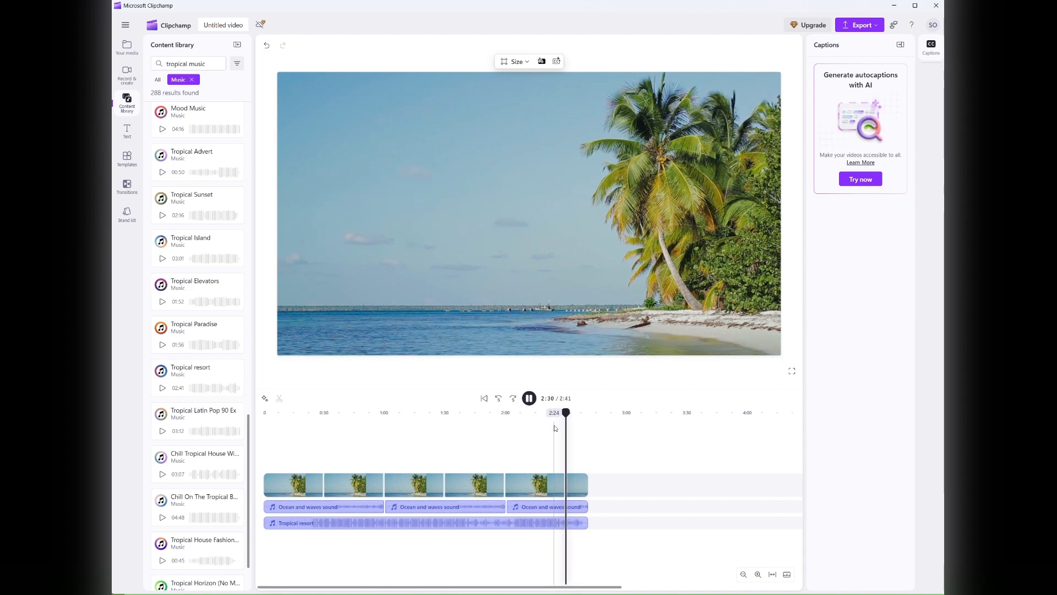
{"action": "left_click", "coordinate": [529, 398]}
{"action": "left_click", "coordinate": [314, 440]}
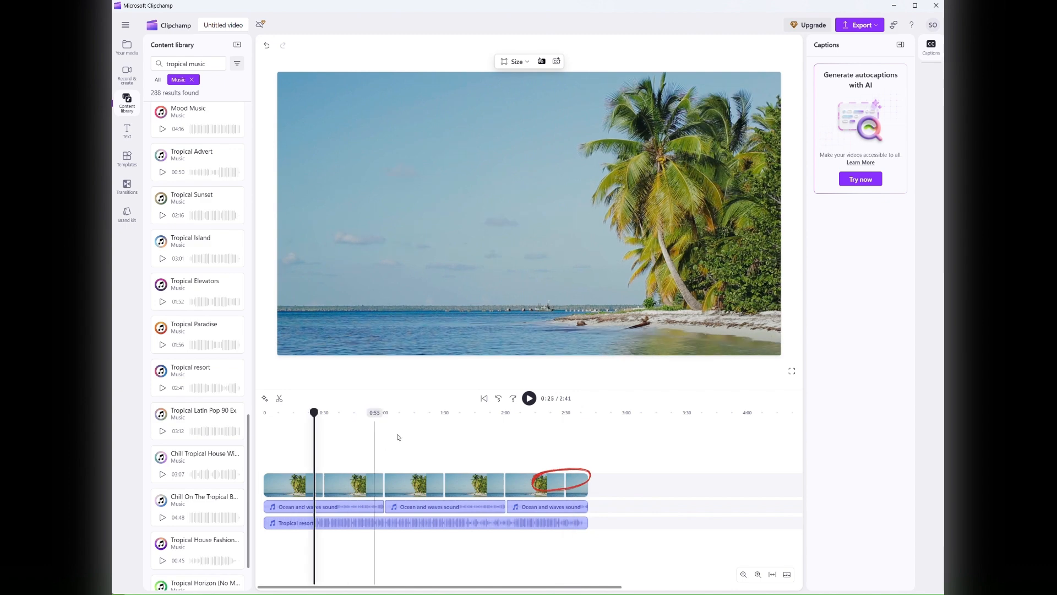
{"action": "left_click", "coordinate": [529, 398]}
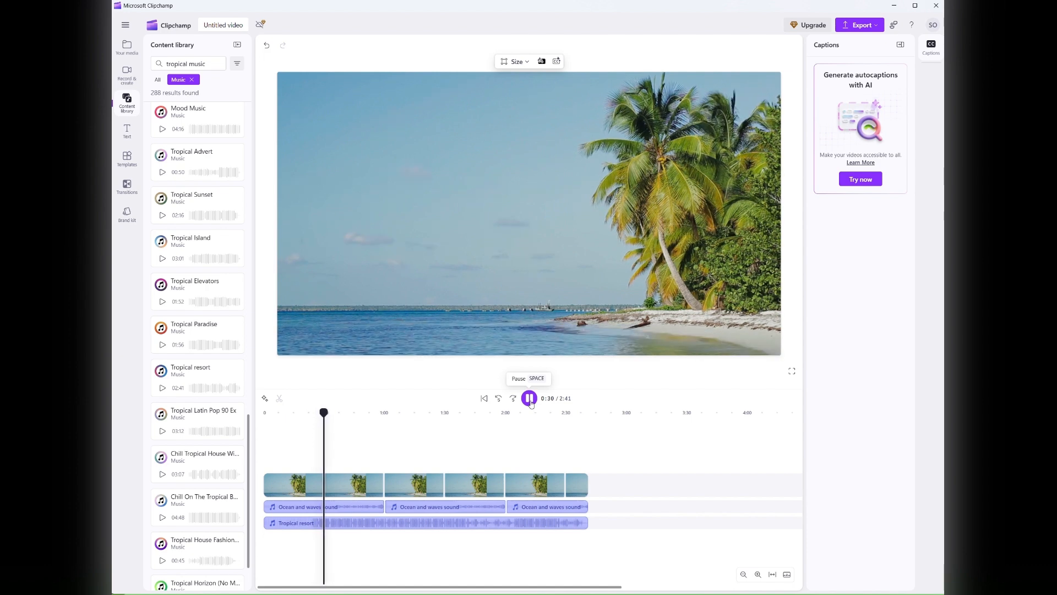
{"action": "left_click", "coordinate": [531, 402]}
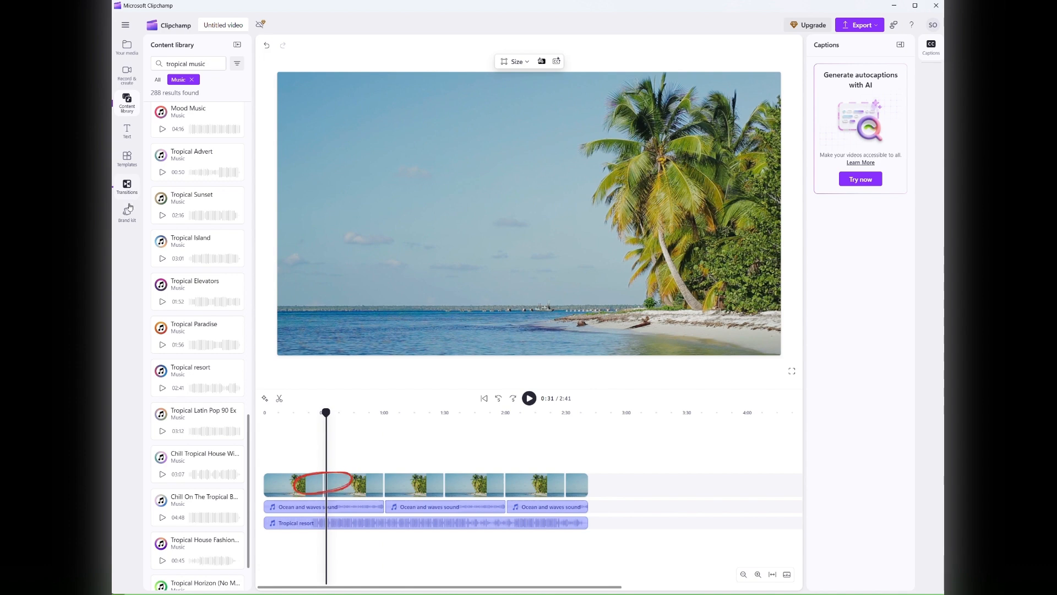
Step: Add Cross fade transitions at all the joins between the palm beach clips and play across them to check
{"action": "left_click", "coordinate": [126, 186]}
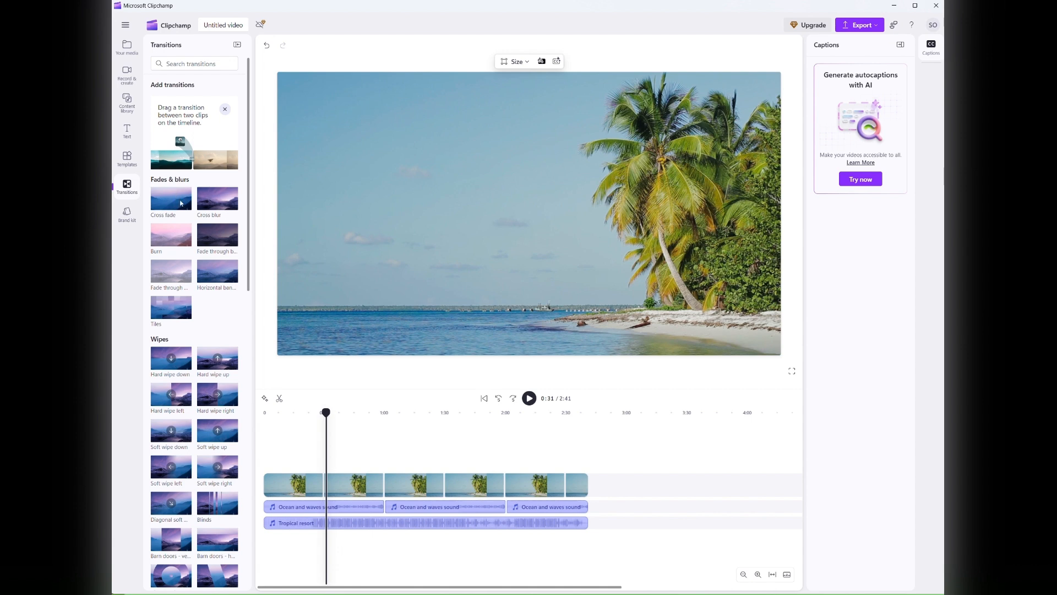
{"action": "left_click_drag", "start_coordinate": [174, 193], "coordinate": [320, 480]}
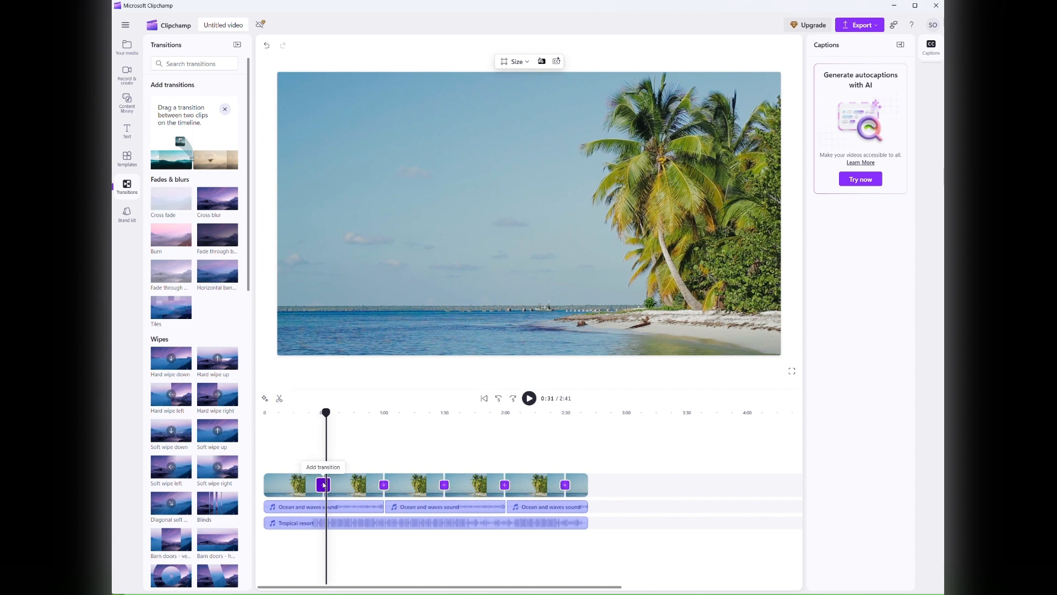
{"action": "left_click", "coordinate": [312, 456]}
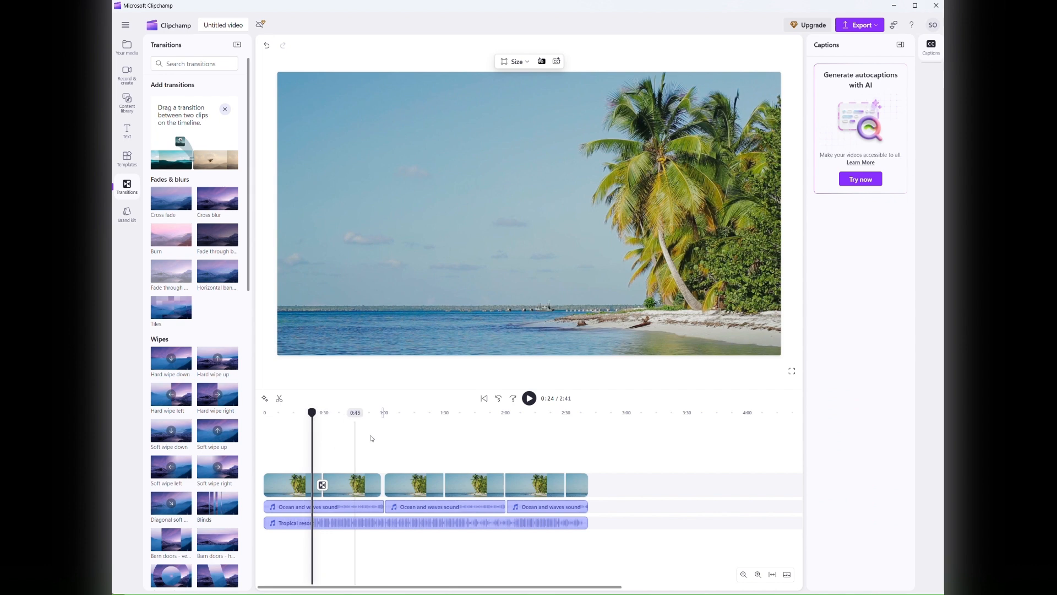
{"action": "left_click", "coordinate": [528, 398]}
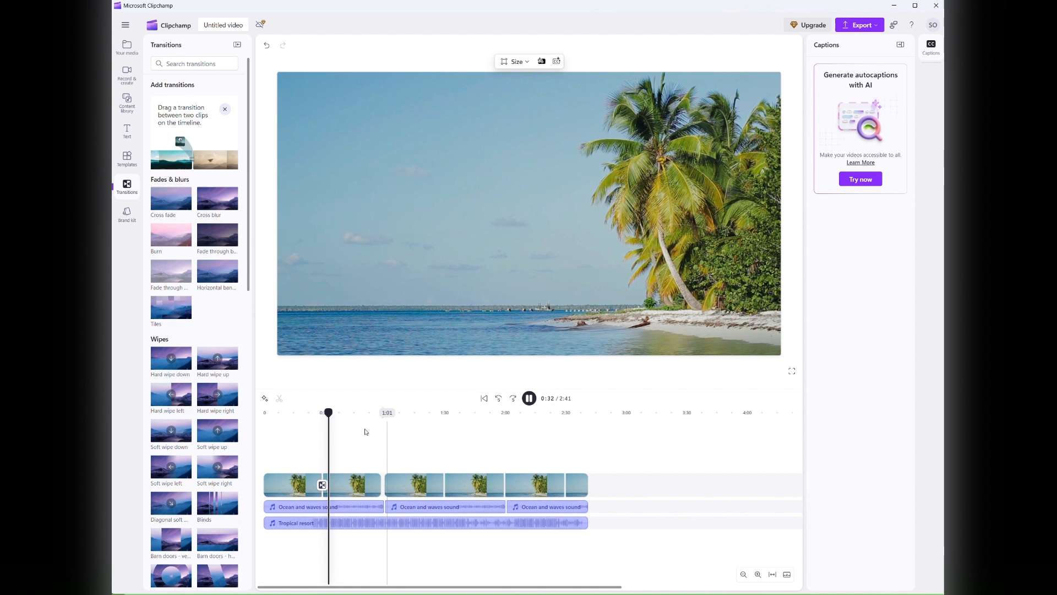
{"action": "left_click", "coordinate": [319, 441]}
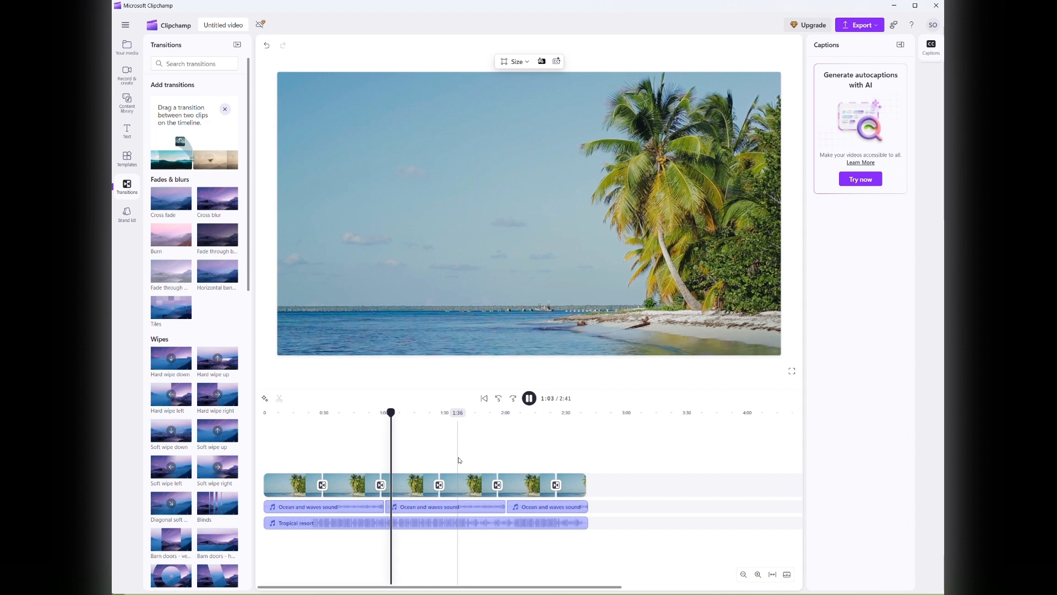
{"action": "left_click", "coordinate": [549, 459]}
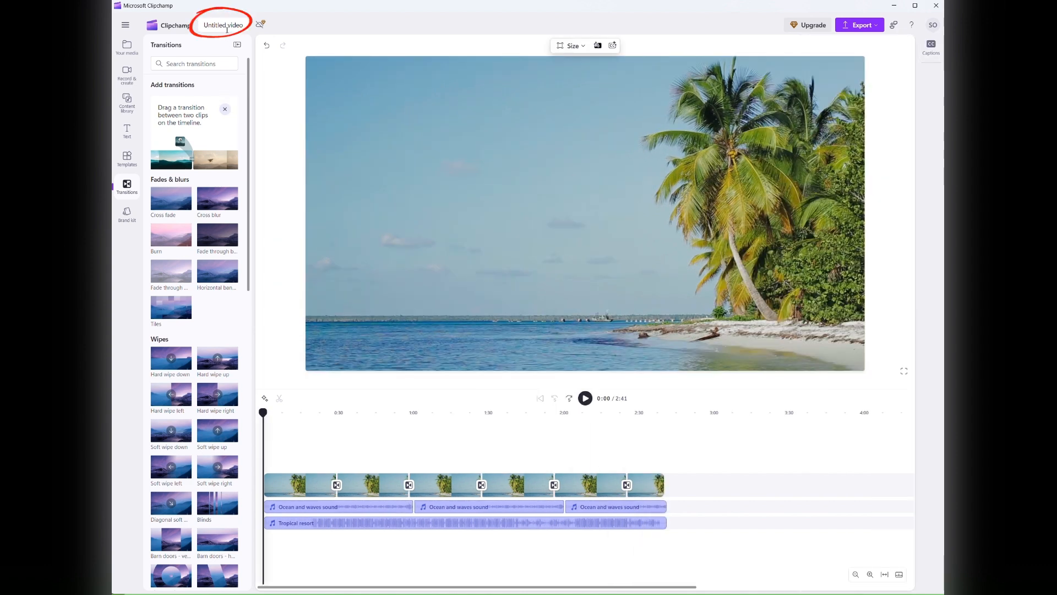
Step: Rename the video as "Tropical Beach Chill"
{"action": "left_click", "coordinate": [227, 29]}
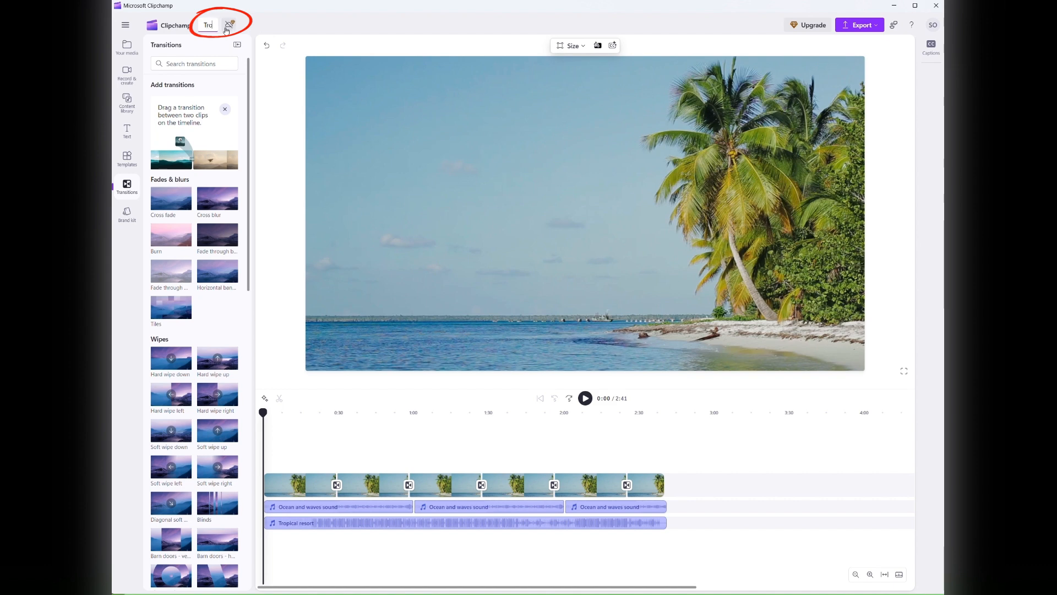
{"action": "type", "text": "Tropical"}
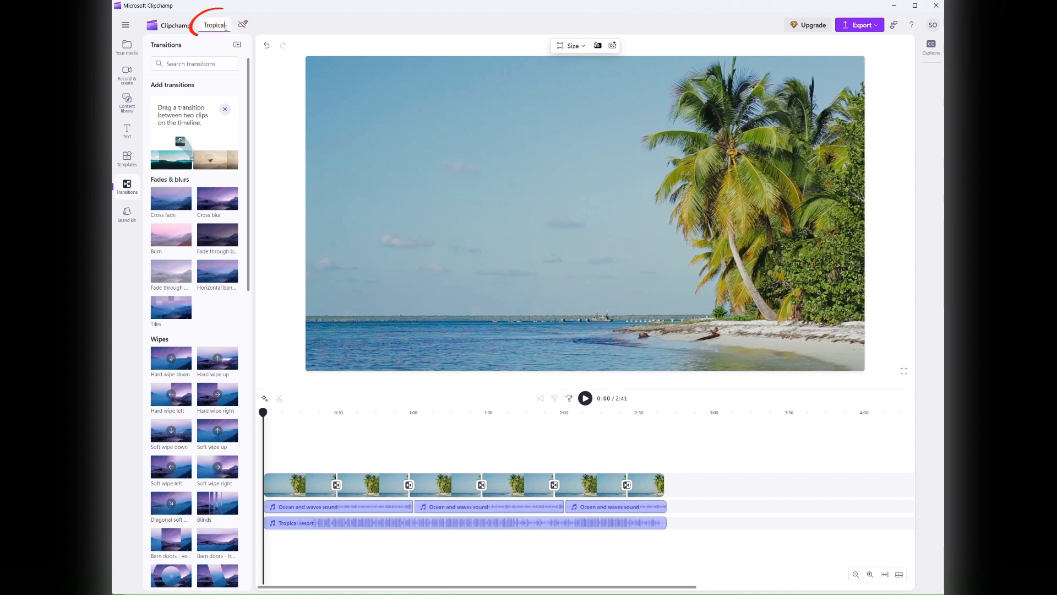
{"action": "type", "text": " Beach Chill"}
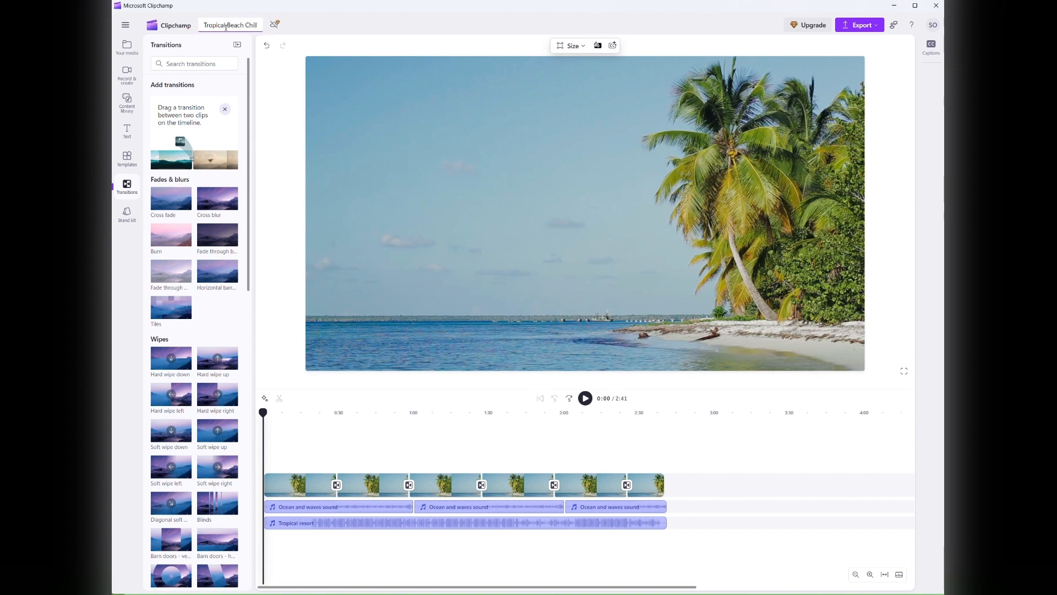
{"action": "left_click", "coordinate": [344, 26]}
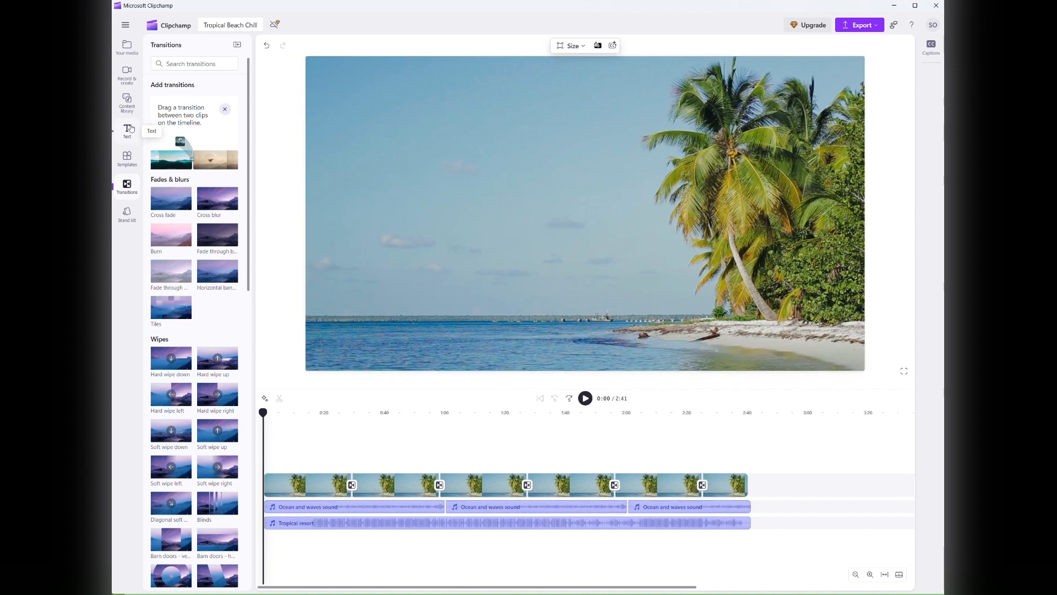
Step: Add a Creator-style title above the video at the timeline start with the text "Welcome TO PARADISE!"
{"action": "left_click", "coordinate": [129, 130]}
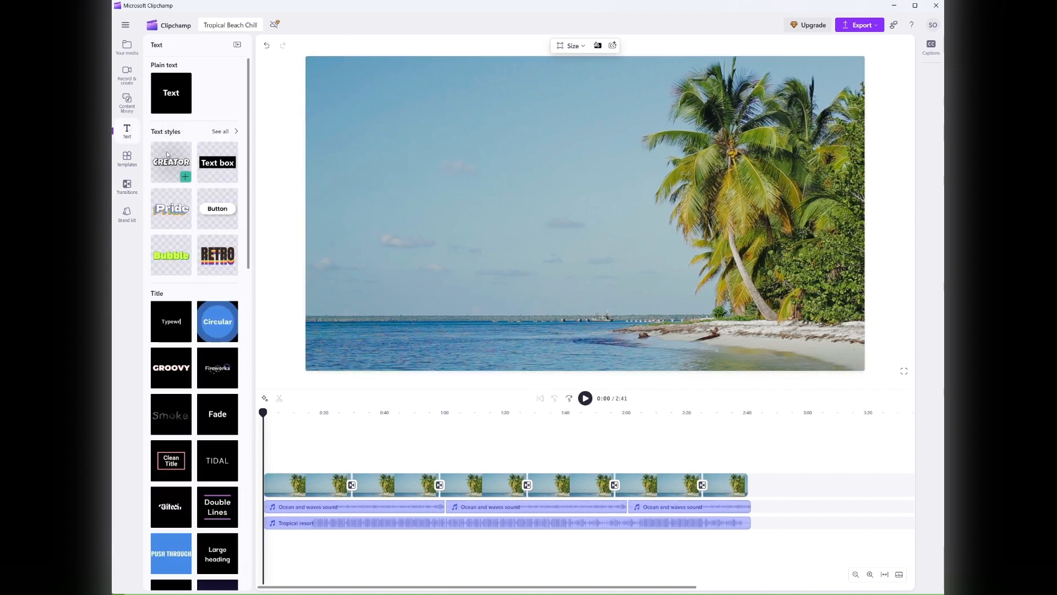
{"action": "left_click_drag", "start_coordinate": [167, 154], "coordinate": [278, 441]}
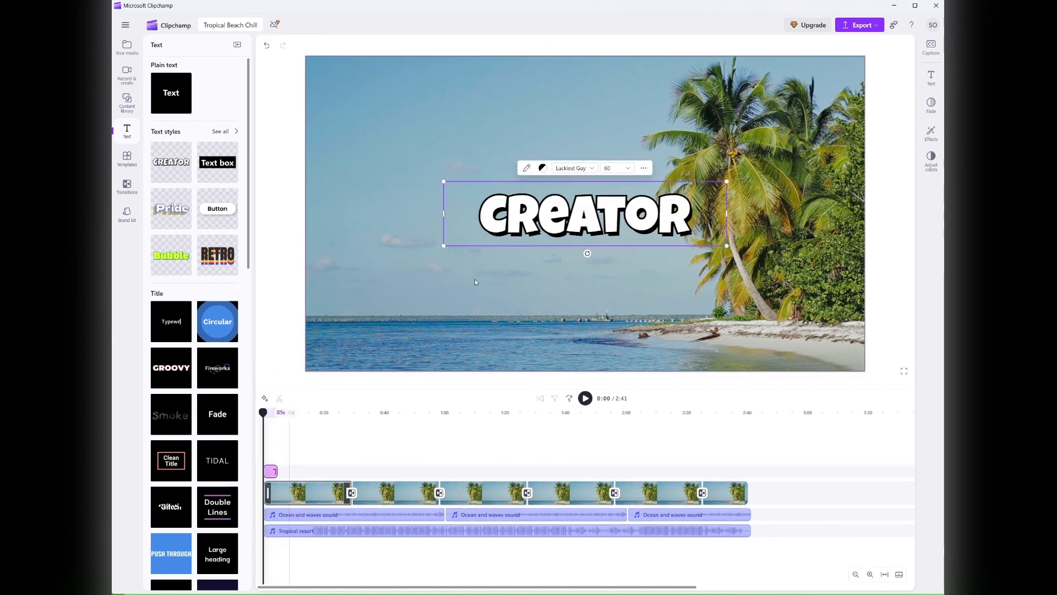
{"action": "double_click", "coordinate": [592, 213]}
{"action": "type", "text": "W"}
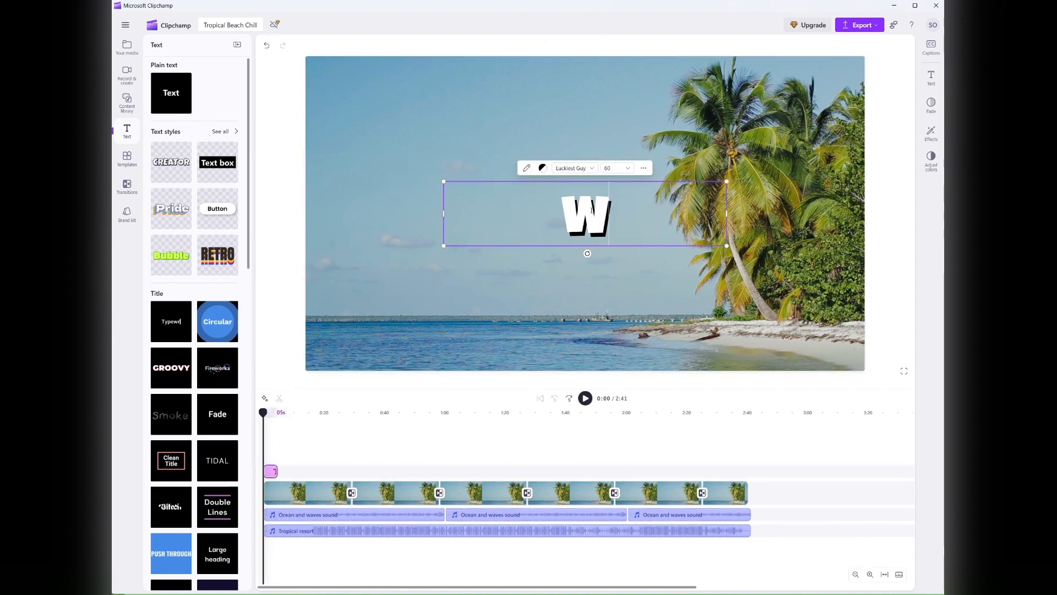
{"action": "type", "text": "elcome TO PARADIS"}
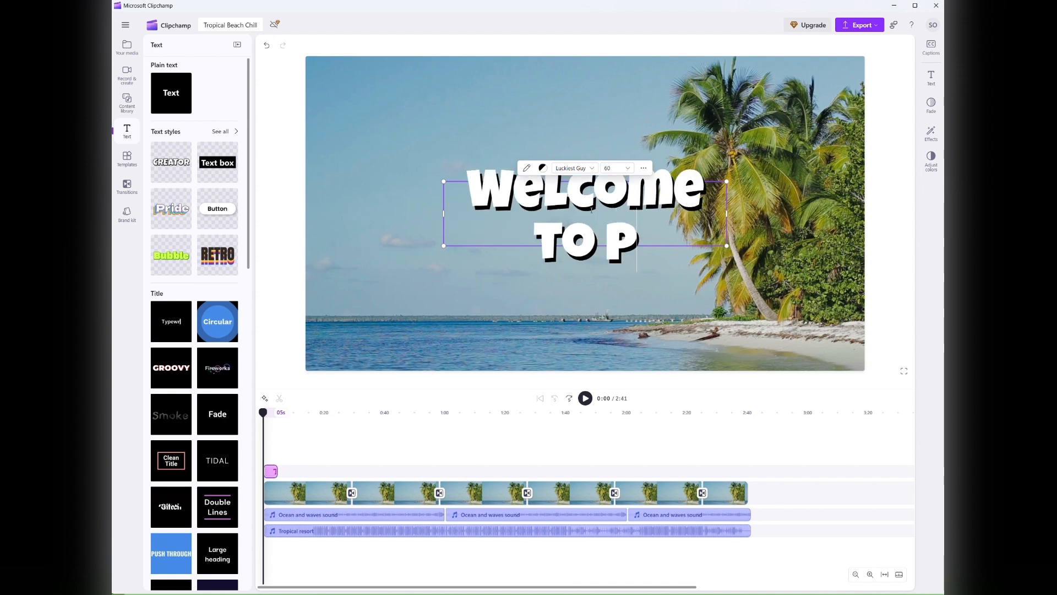
{"action": "type", "text": "E!"}
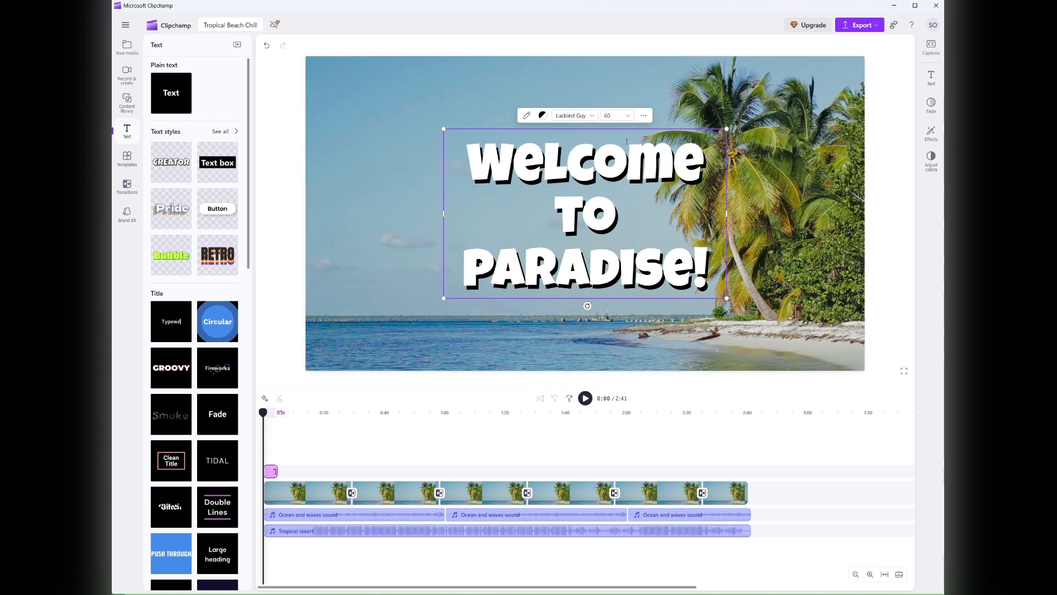
Step: Reduce the welcome title's font size to 32 and move it up to the upper edge of the video frame
{"action": "left_click", "coordinate": [628, 116]}
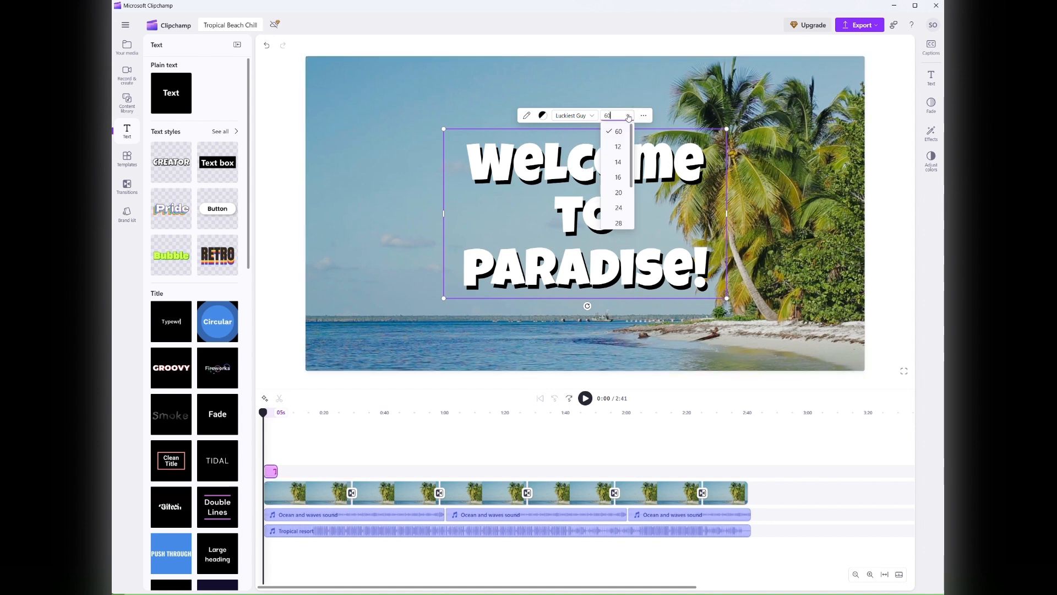
{"action": "scroll", "coordinate": [625, 179], "scroll_direction": "down", "scroll_amount": 2}
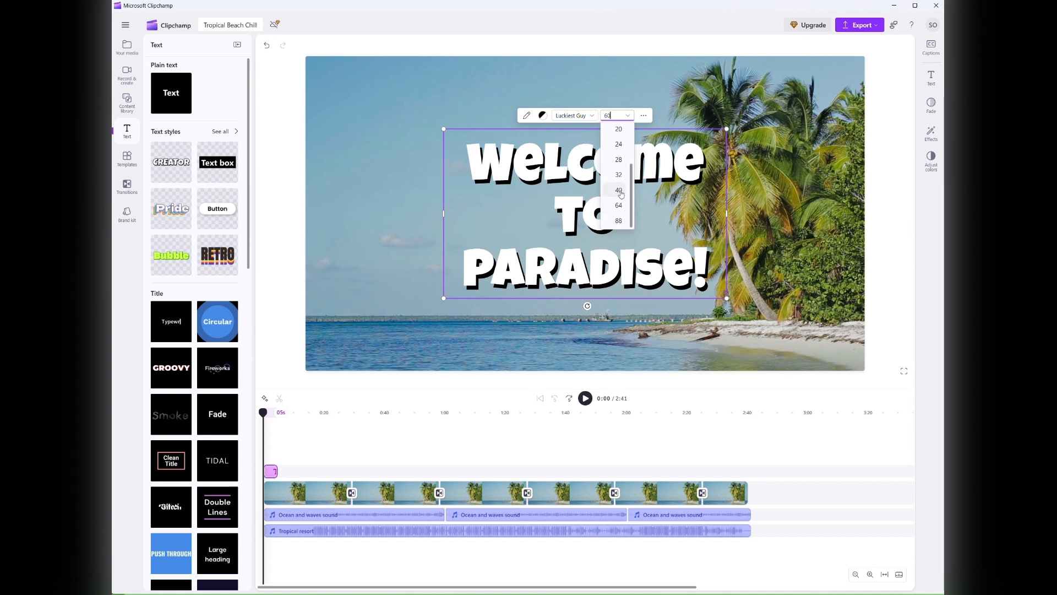
{"action": "left_click", "coordinate": [619, 175]}
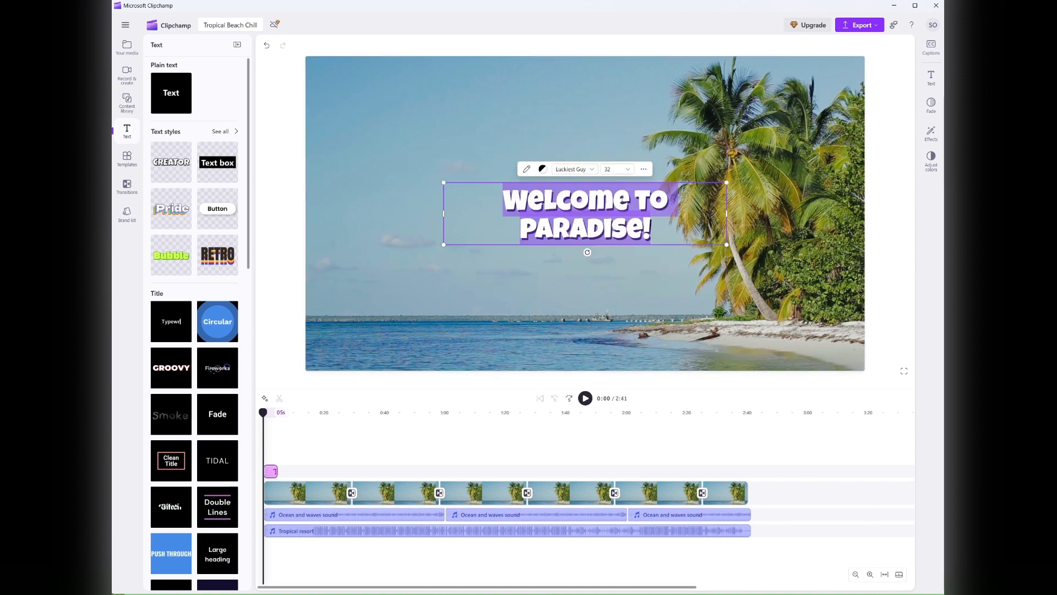
{"action": "left_click_drag", "start_coordinate": [622, 202], "coordinate": [638, 87]}
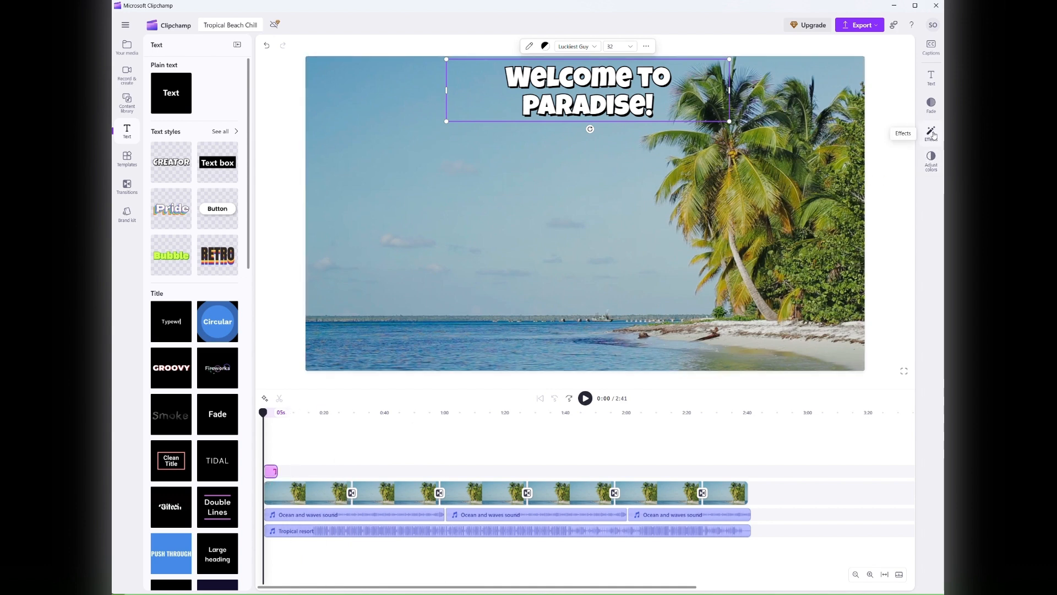
Step: Give the title a 1-second fade-out and play the opening of the video to check it
{"action": "left_click", "coordinate": [931, 104]}
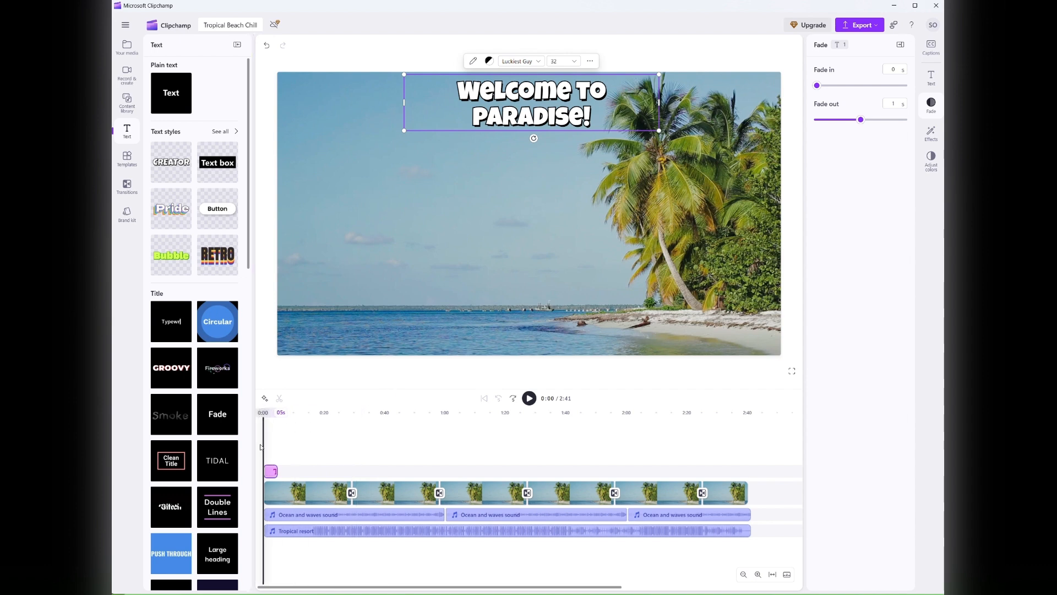
{"action": "left_click", "coordinate": [531, 398]}
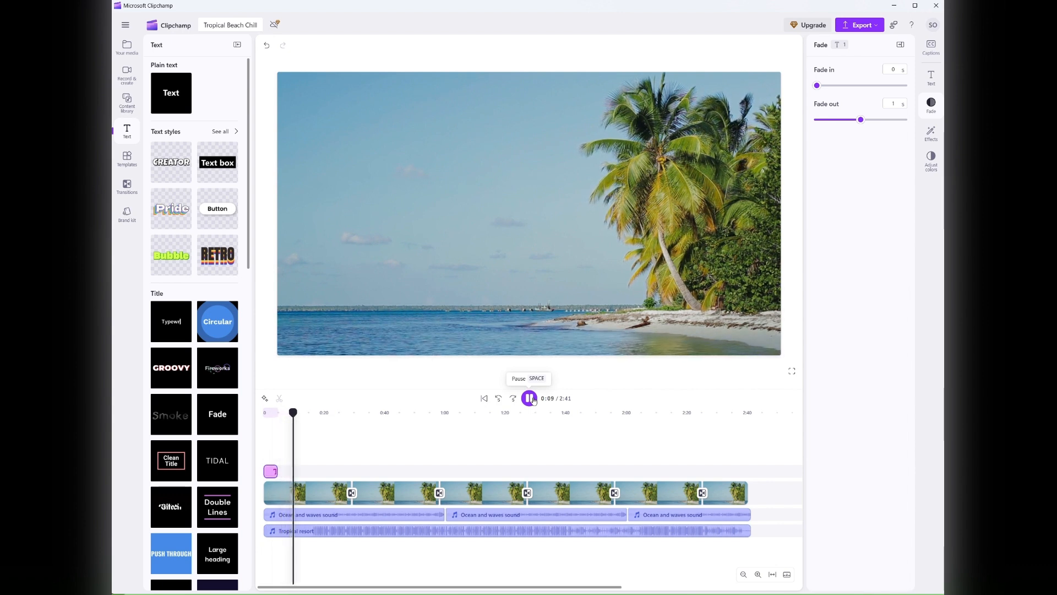
{"action": "left_click", "coordinate": [696, 203]}
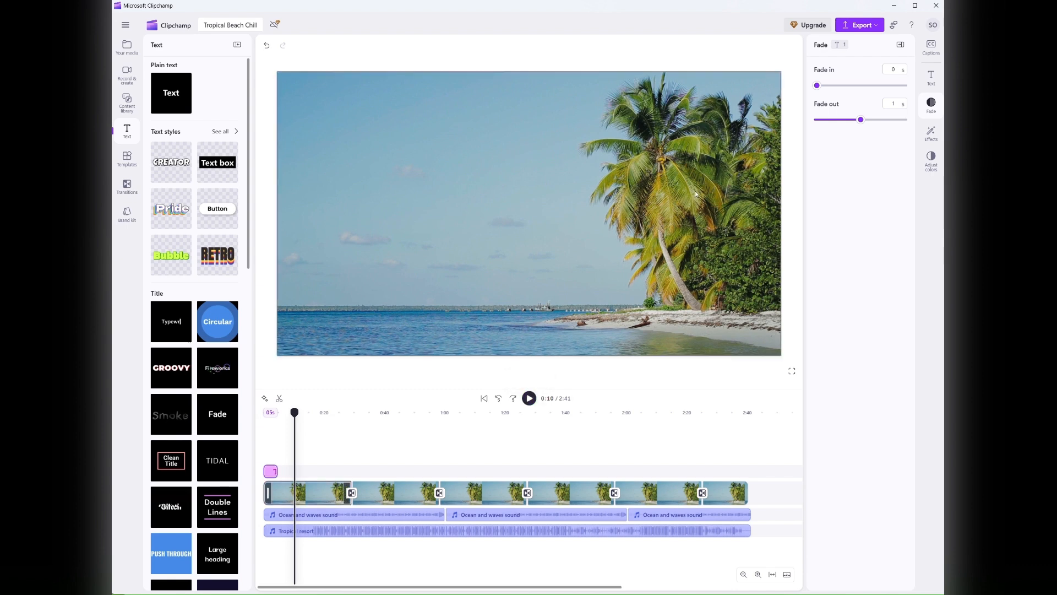
Step: Export the finished video in 1080p quality
{"action": "left_click", "coordinate": [857, 29]}
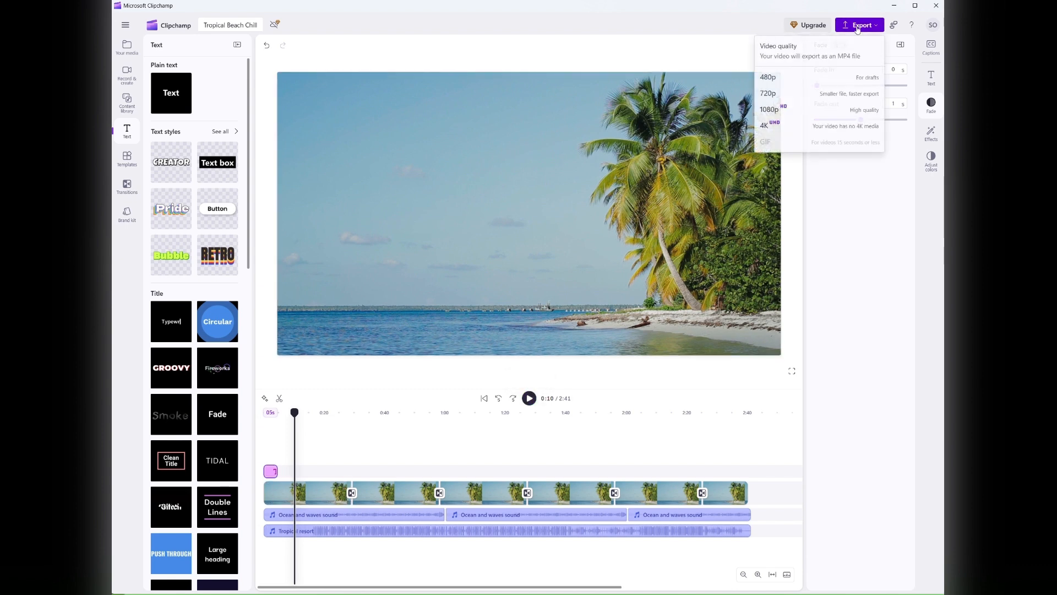
{"action": "left_click", "coordinate": [832, 110]}
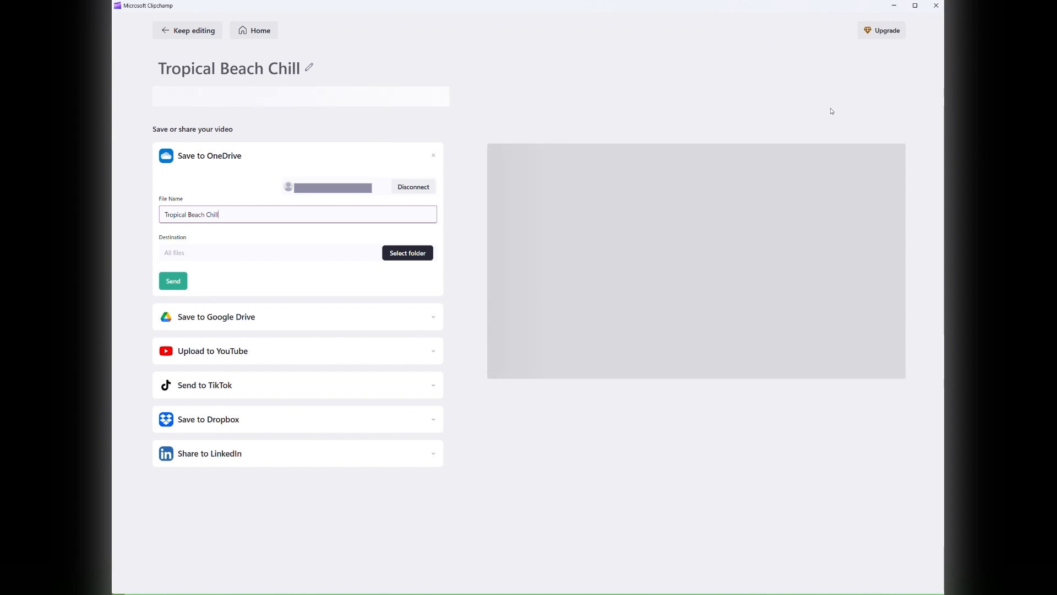